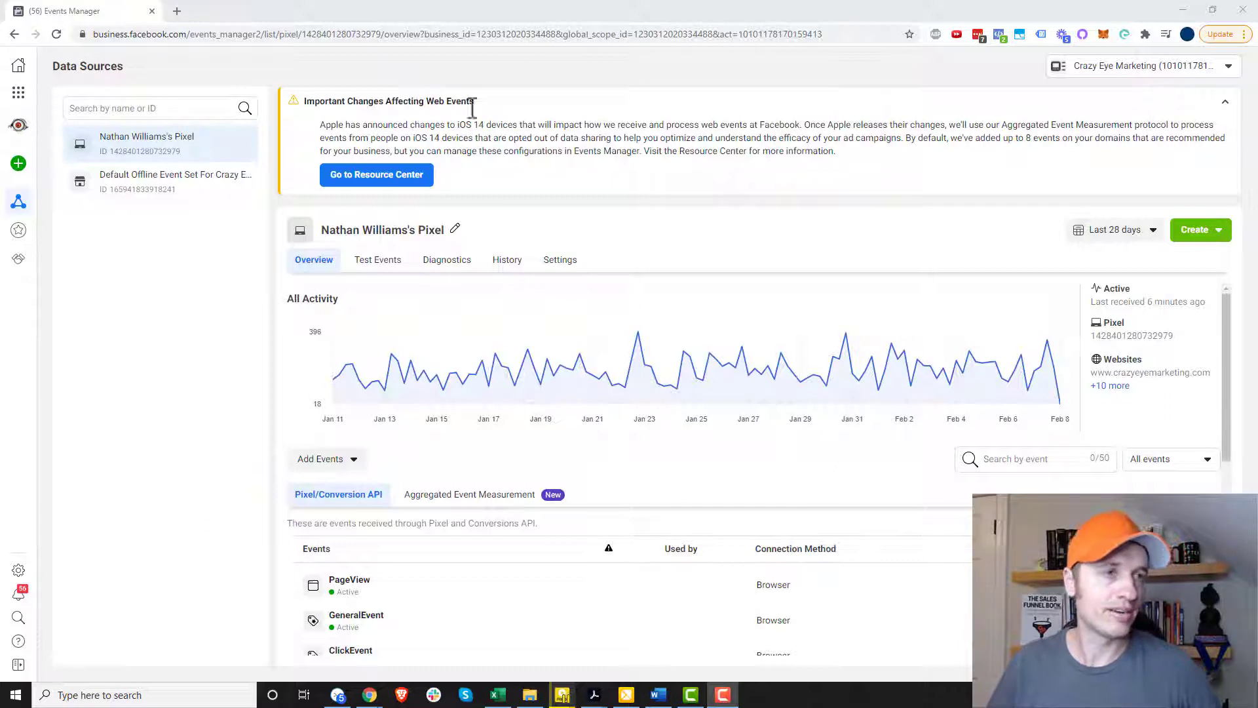
Go to Events Manager, read the iOS 14 web events notice, and open the web event configurations under Aggregated Event Measurement.
click(19, 93)
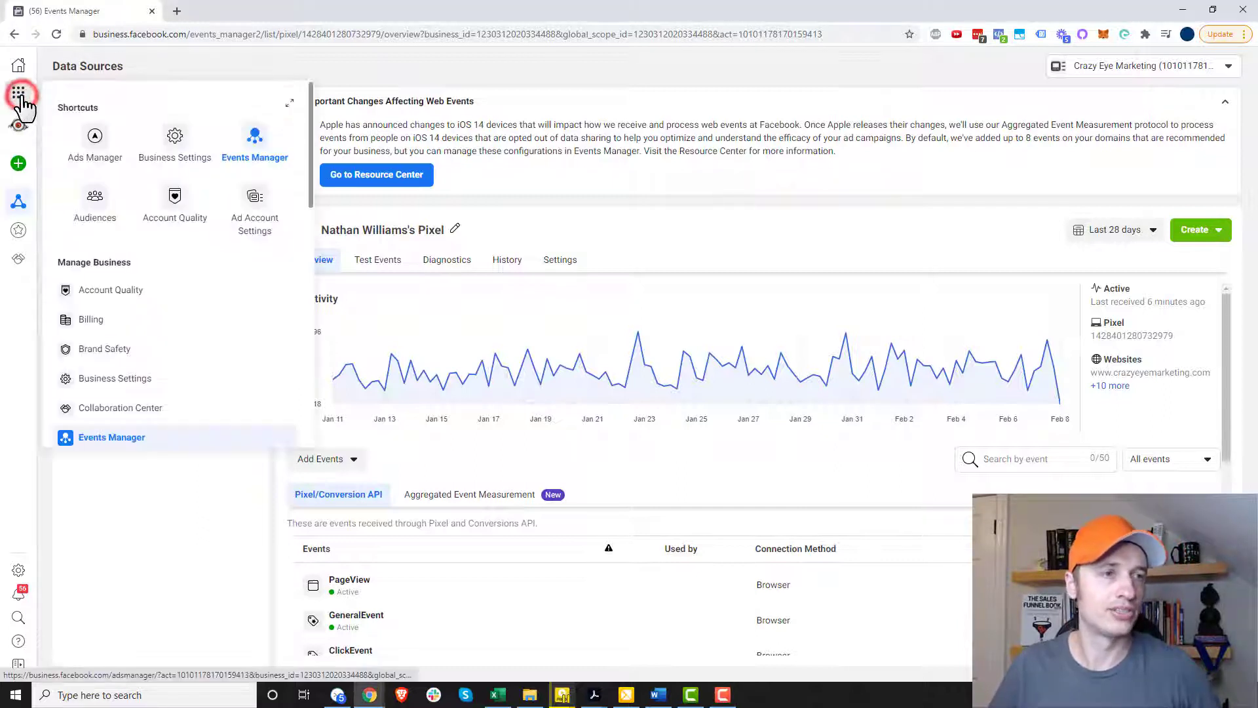
click(255, 150)
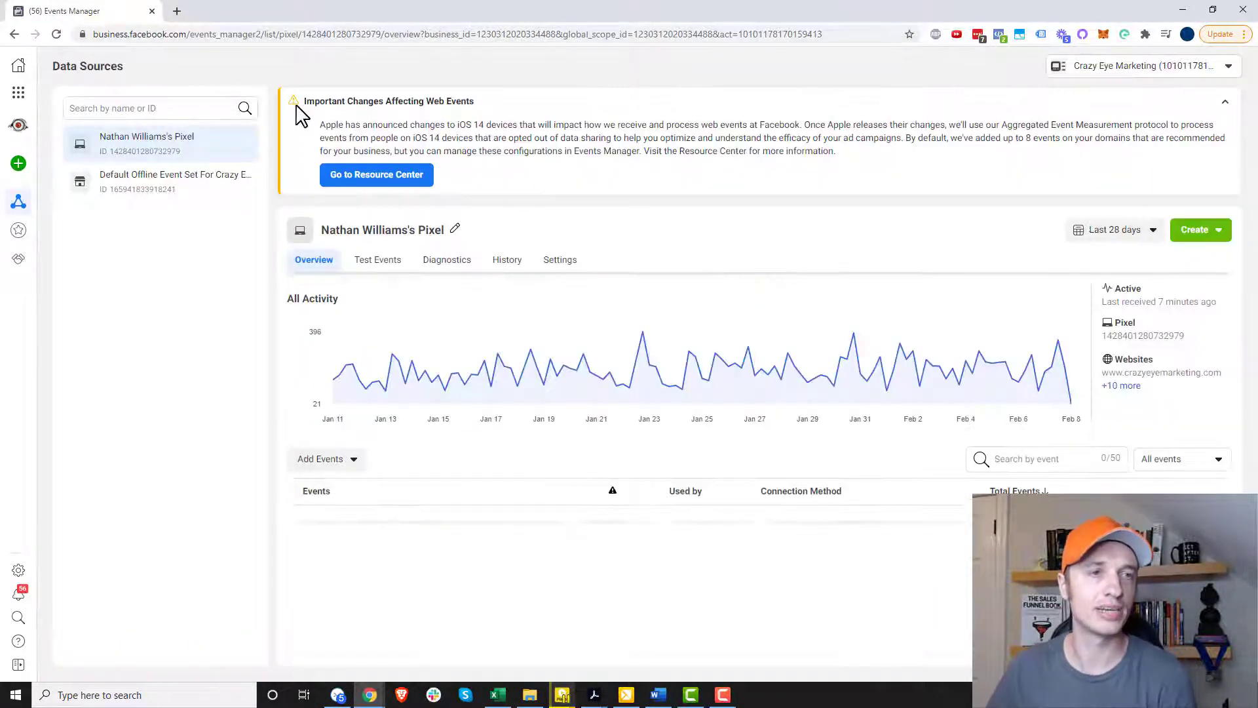
drag(440, 124, 697, 138)
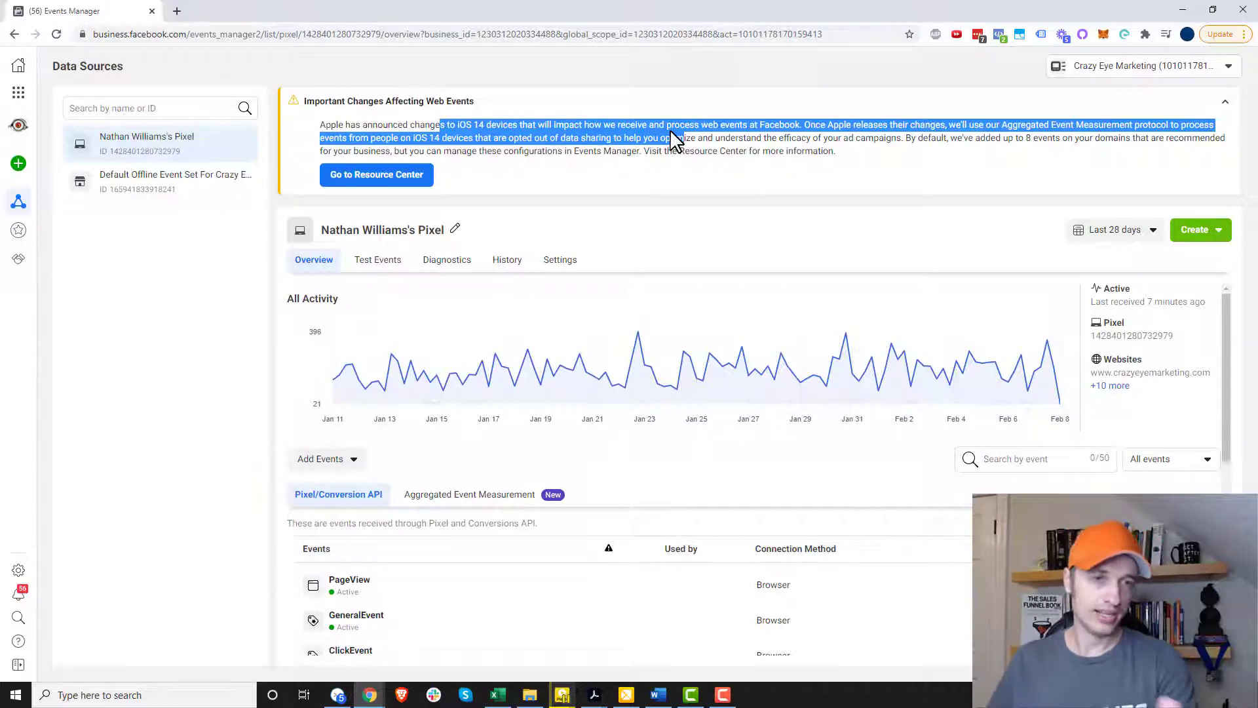
drag(669, 130, 677, 129)
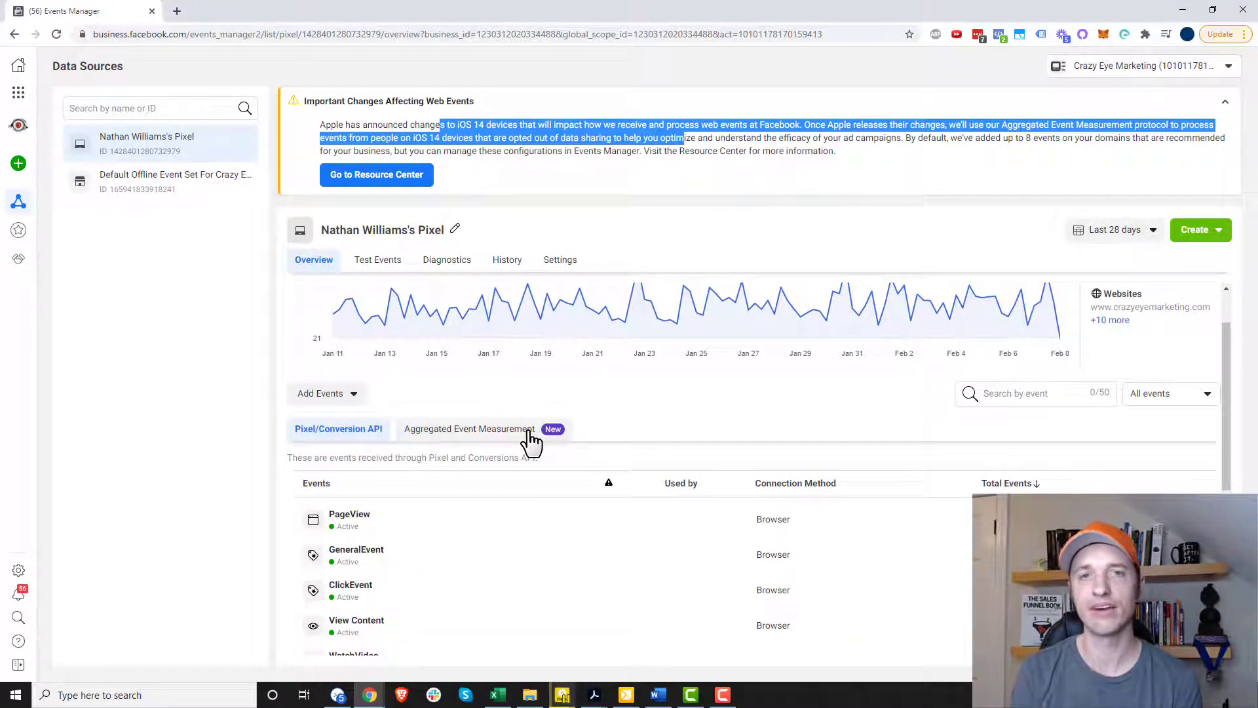
click(531, 433)
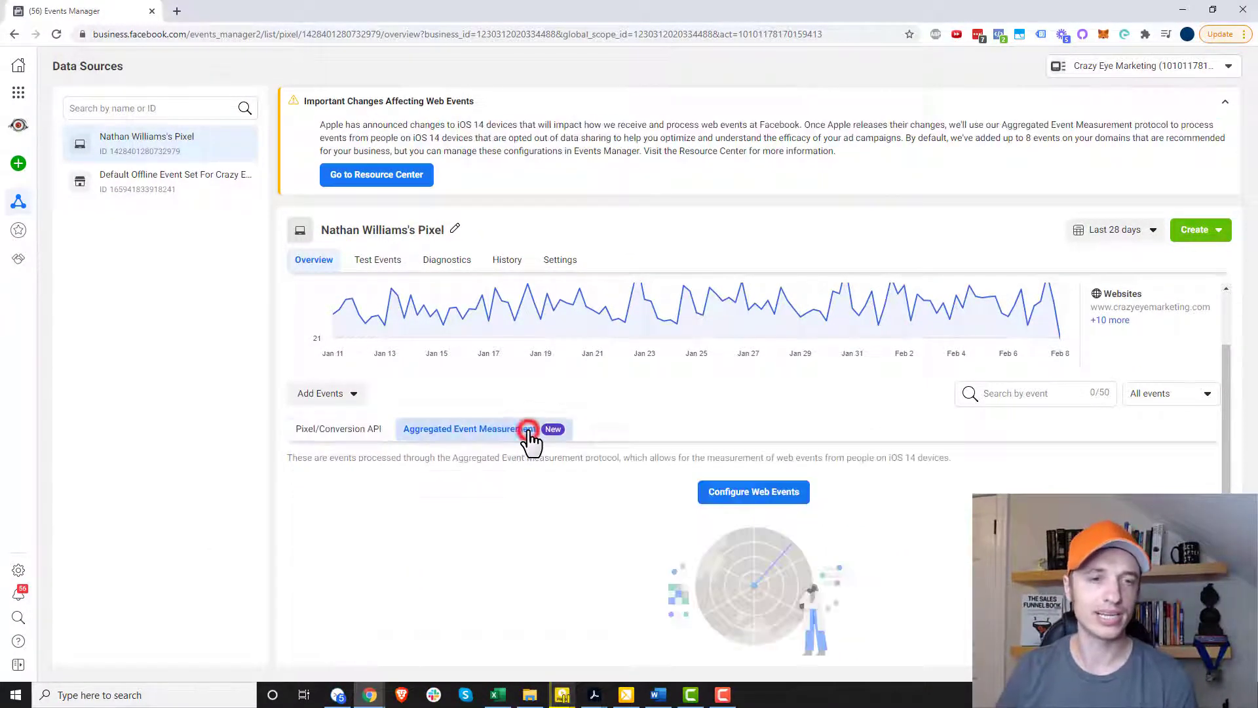
click(776, 498)
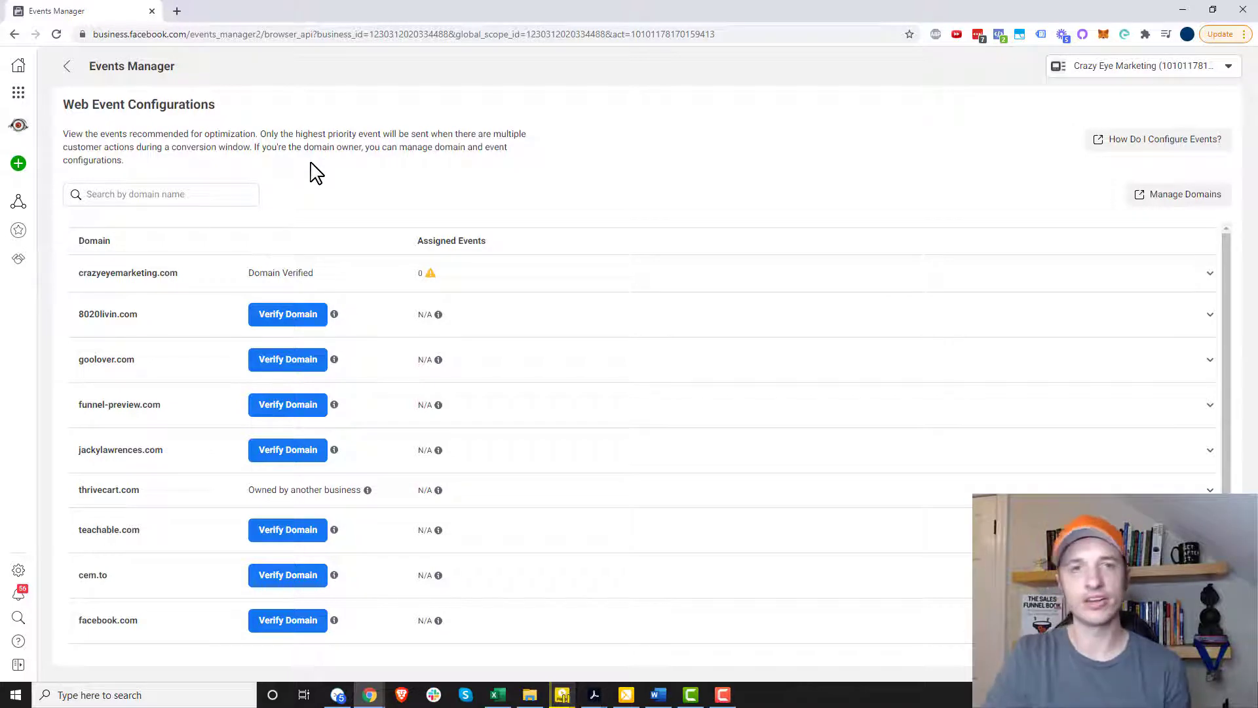
Review the domain list for each domain's verification status and assigned events.
scroll(347, 327, down, 2)
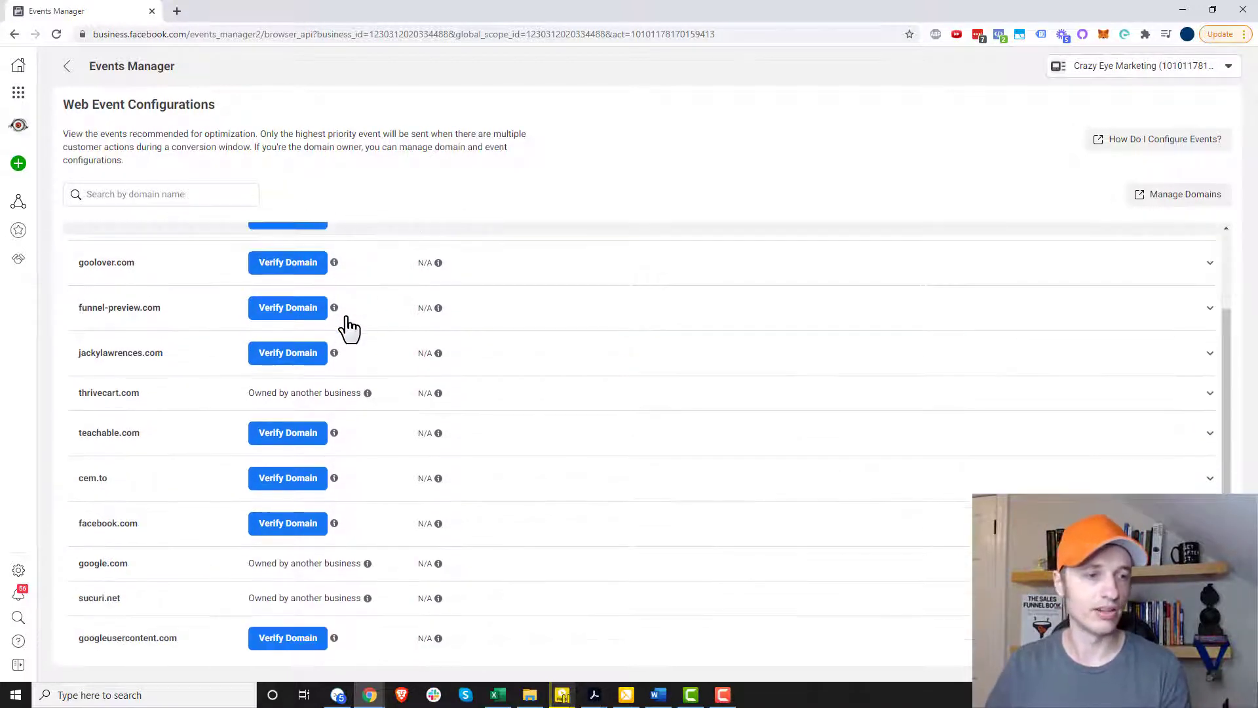
scroll(341, 432, up, 2)
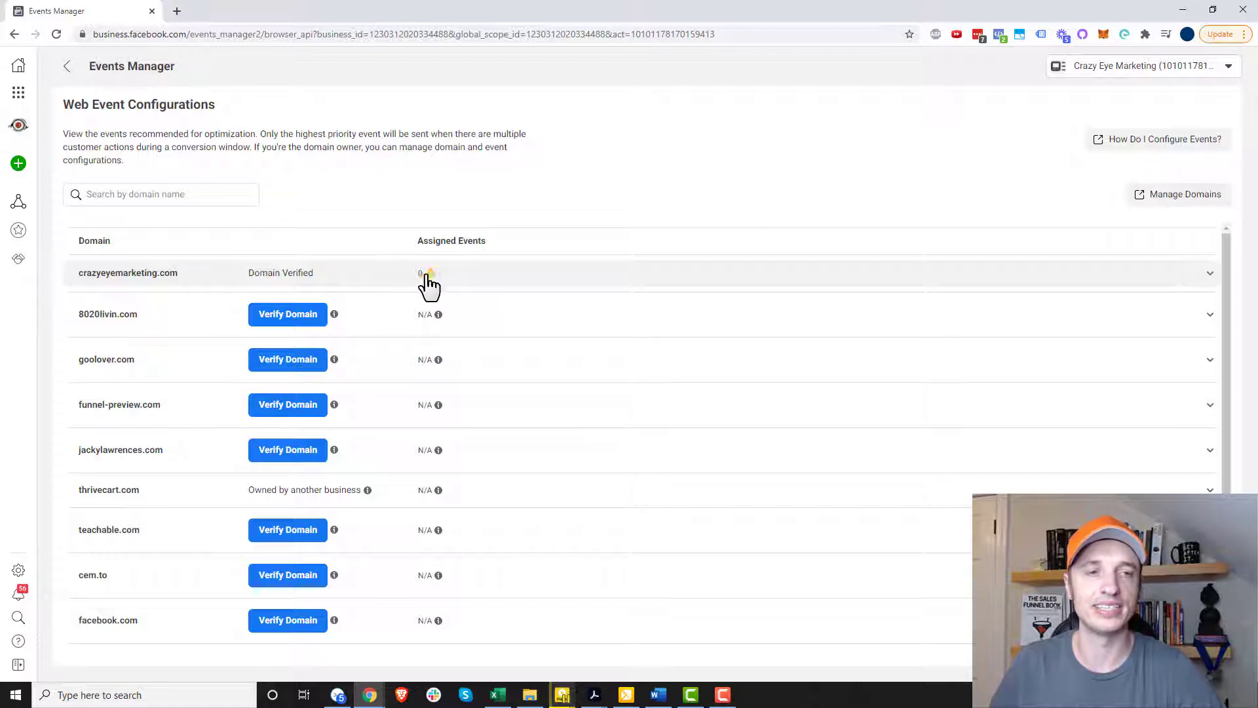
mouse_move(427, 274)
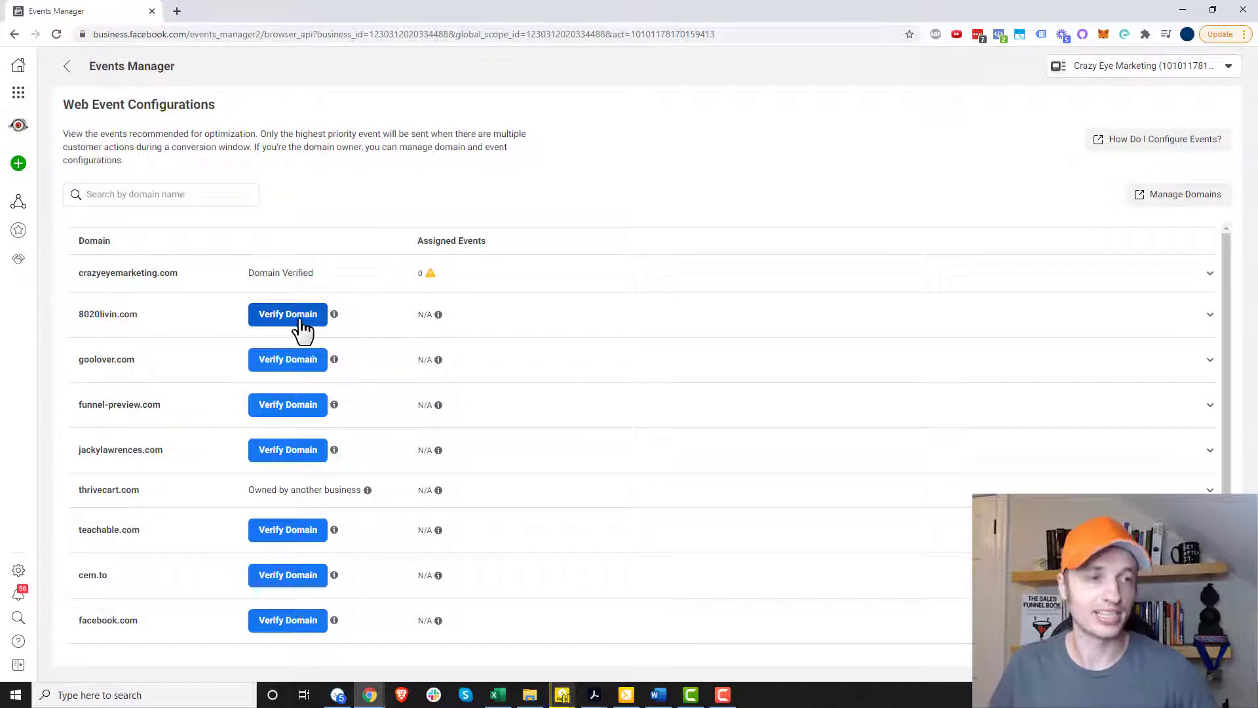
scroll(157, 361, down, 1)
scroll(152, 371, down, 1)
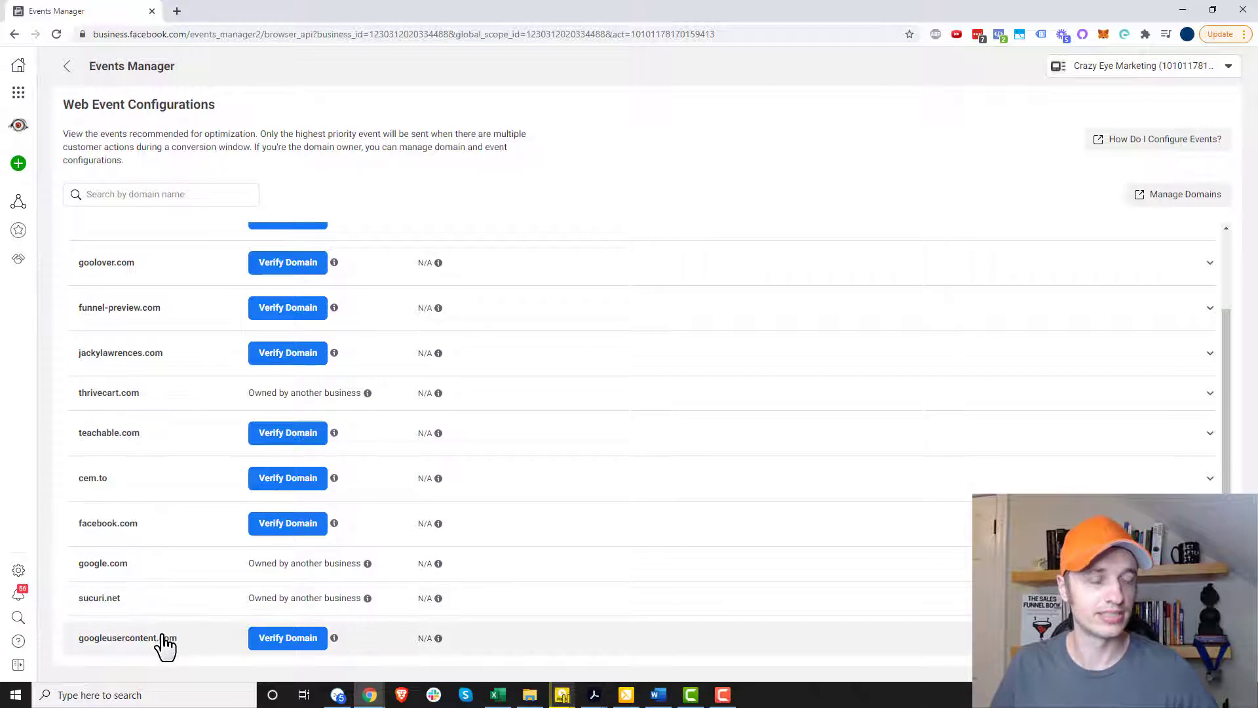
scroll(158, 639, up, 2)
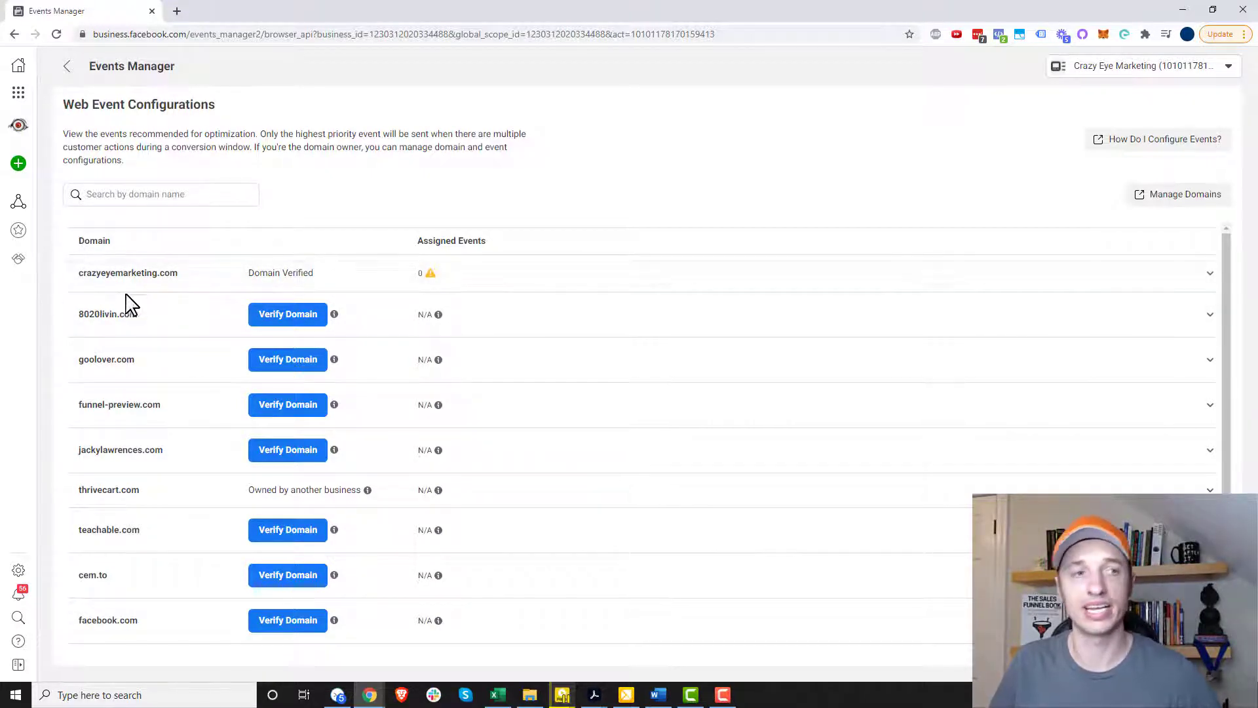
Add the domain cem.to to the business's managed domains and review its DNS TXT record verification instructions.
click(1186, 195)
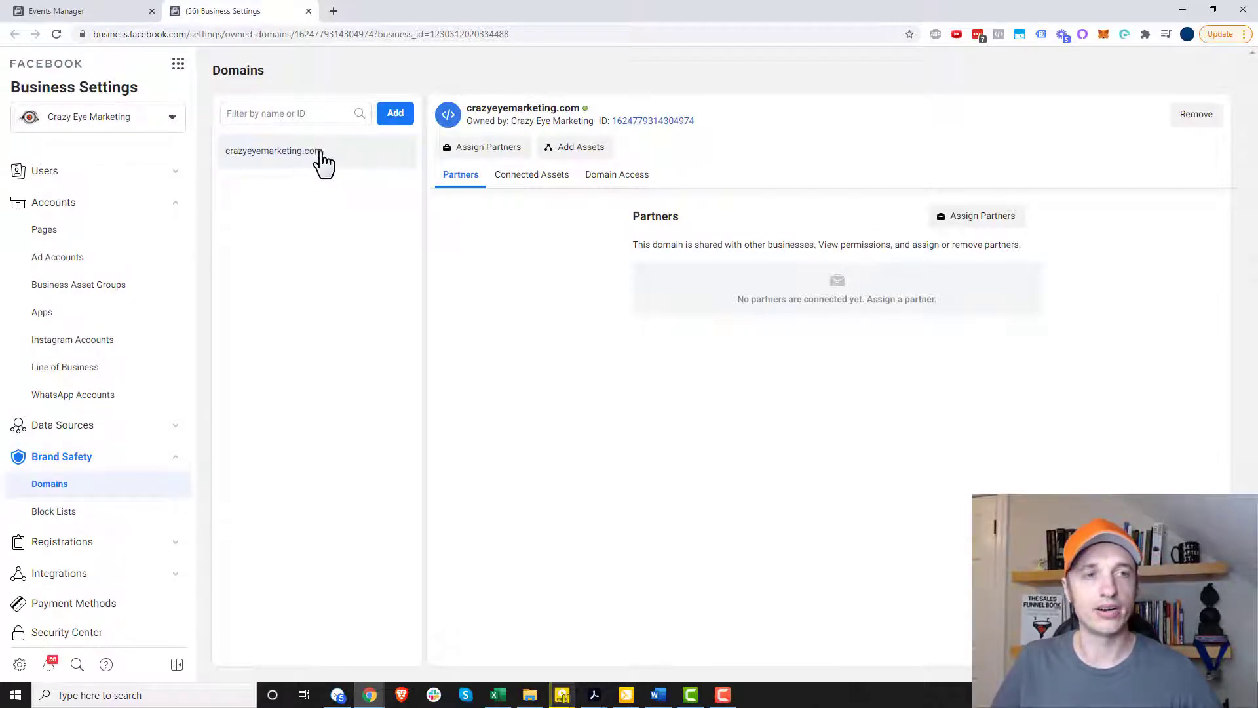
click(396, 118)
click(596, 260)
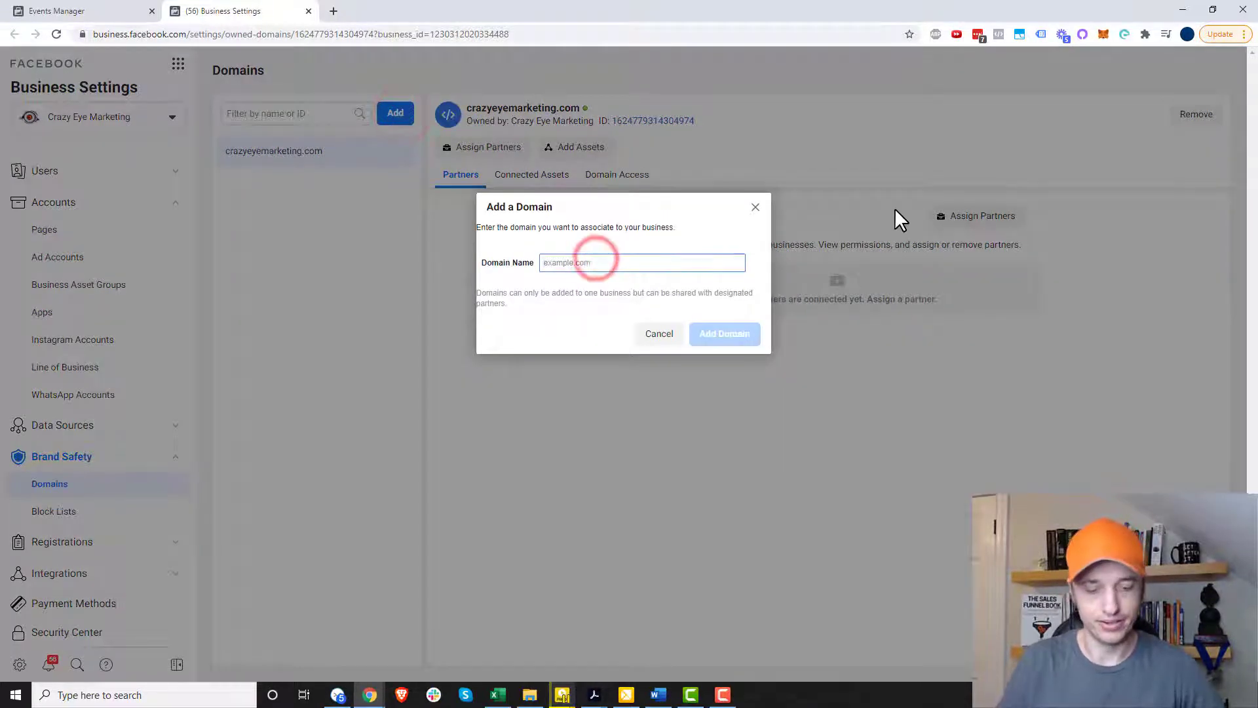
text(cem.to)
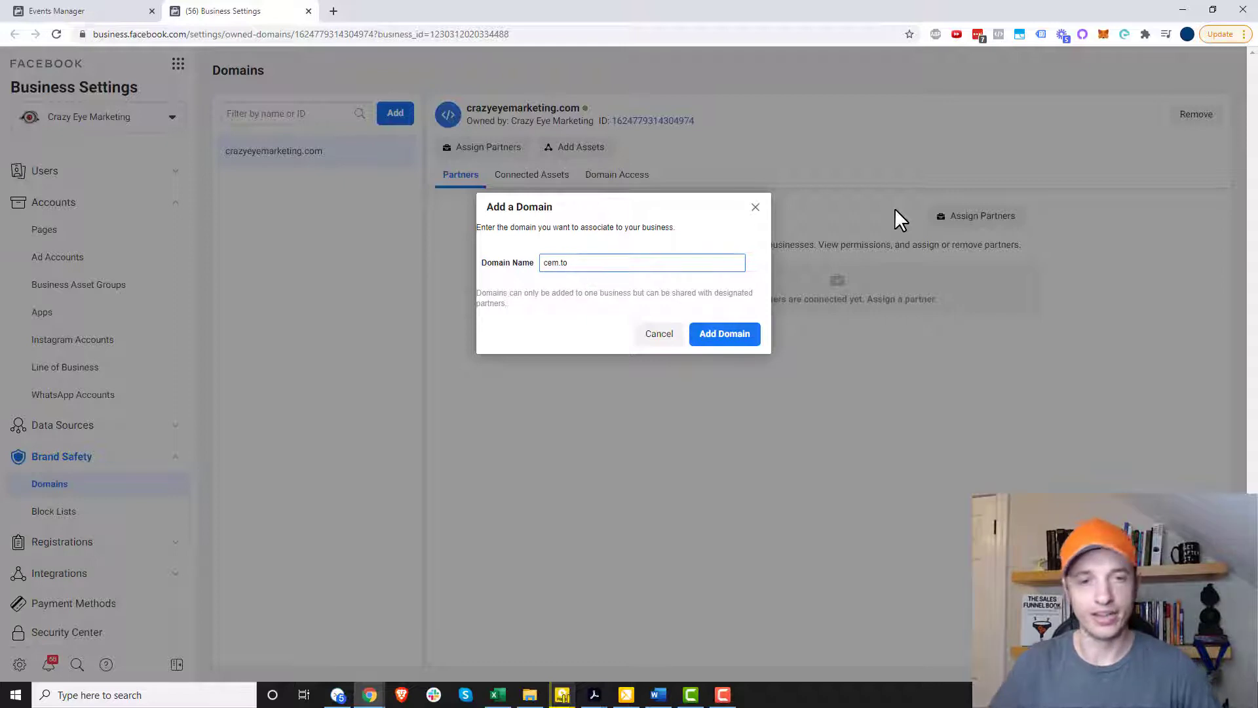
click(716, 334)
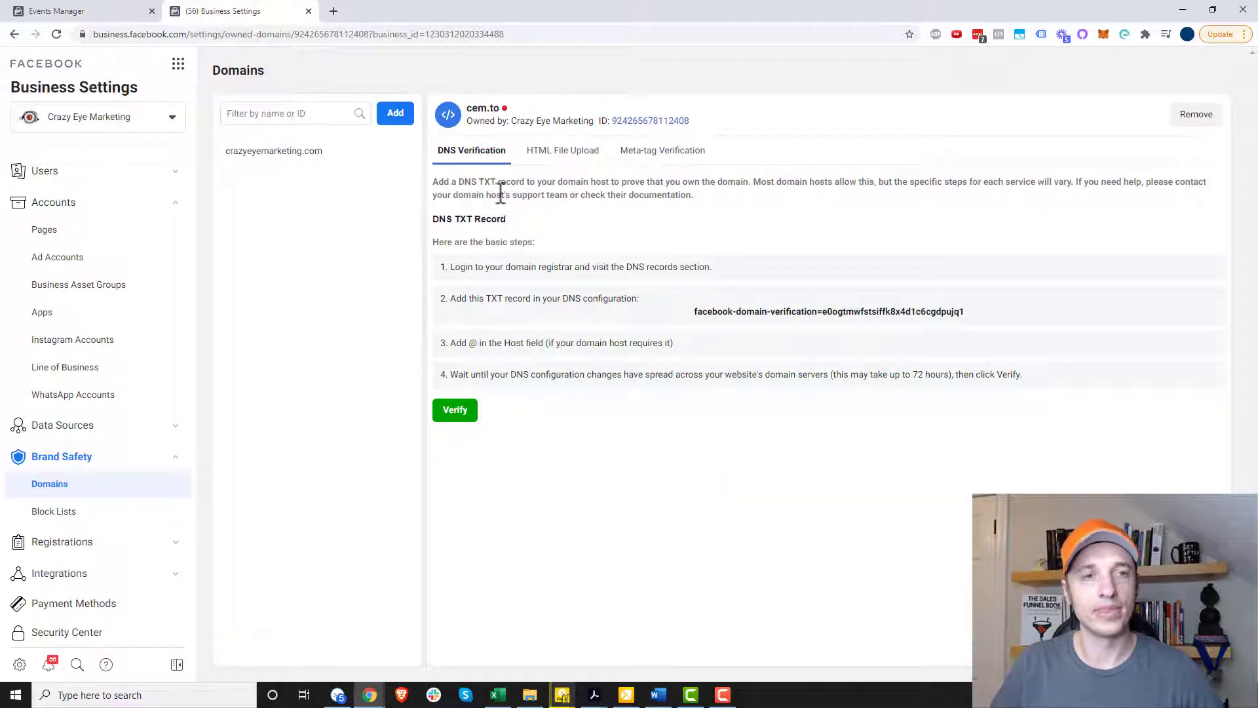
triple_click(433, 219)
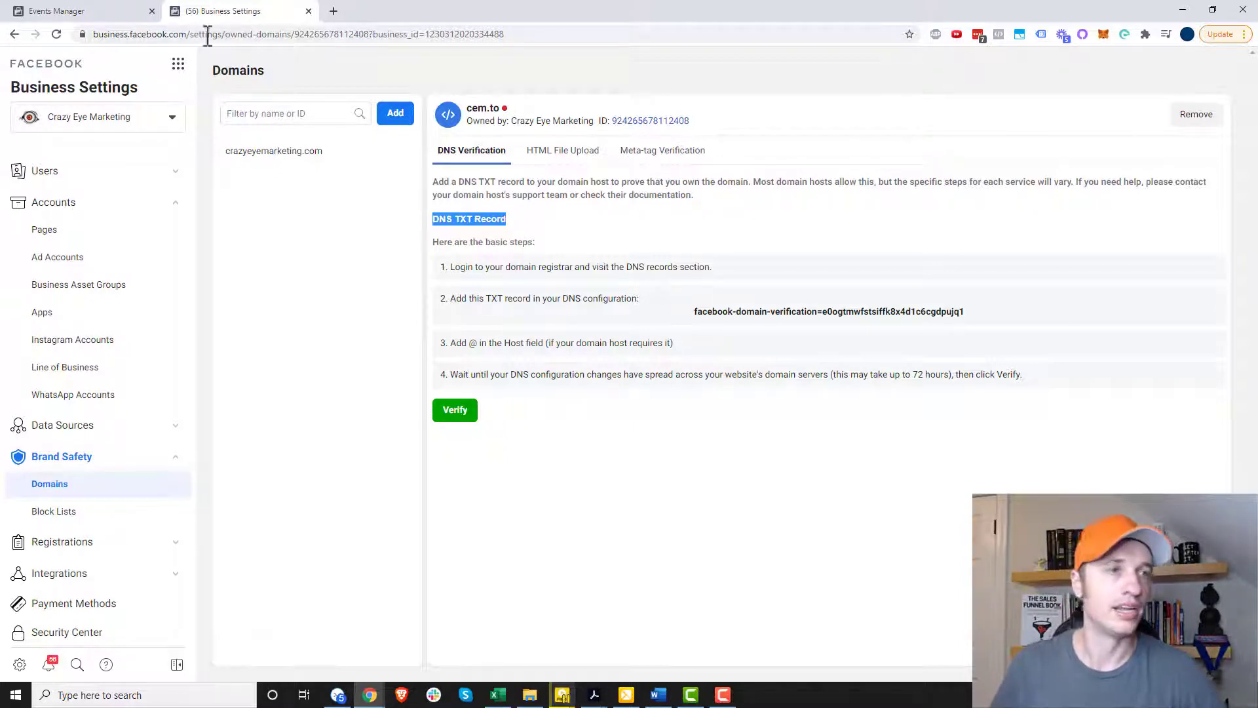
Return to the web event configurations and open crazyeyemarketing.com's events for editing, accepting the notice about the changes.
click(84, 13)
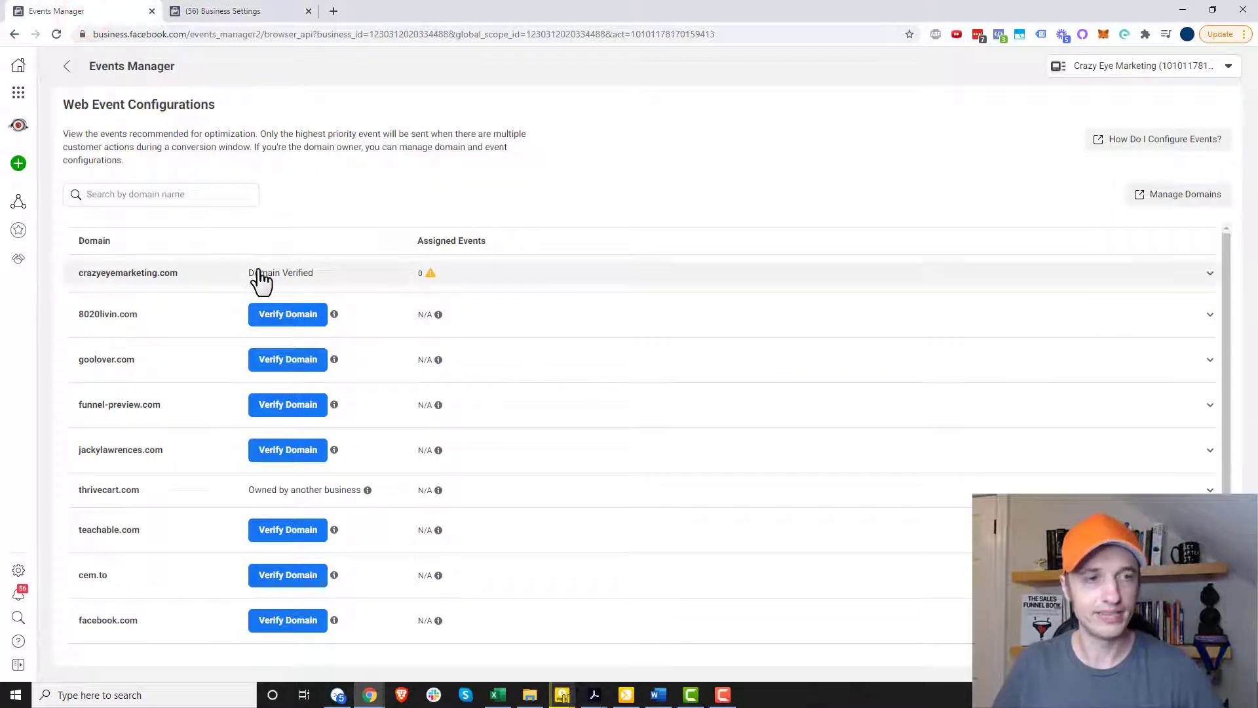
click(362, 274)
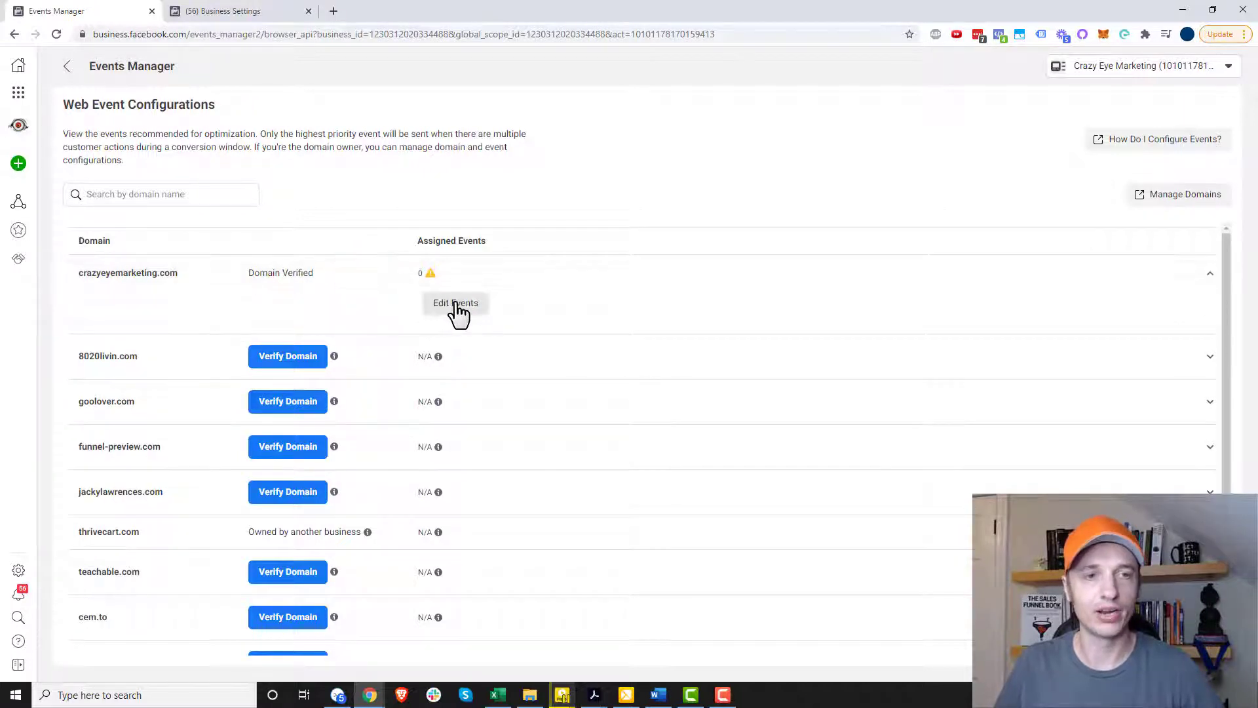
click(458, 308)
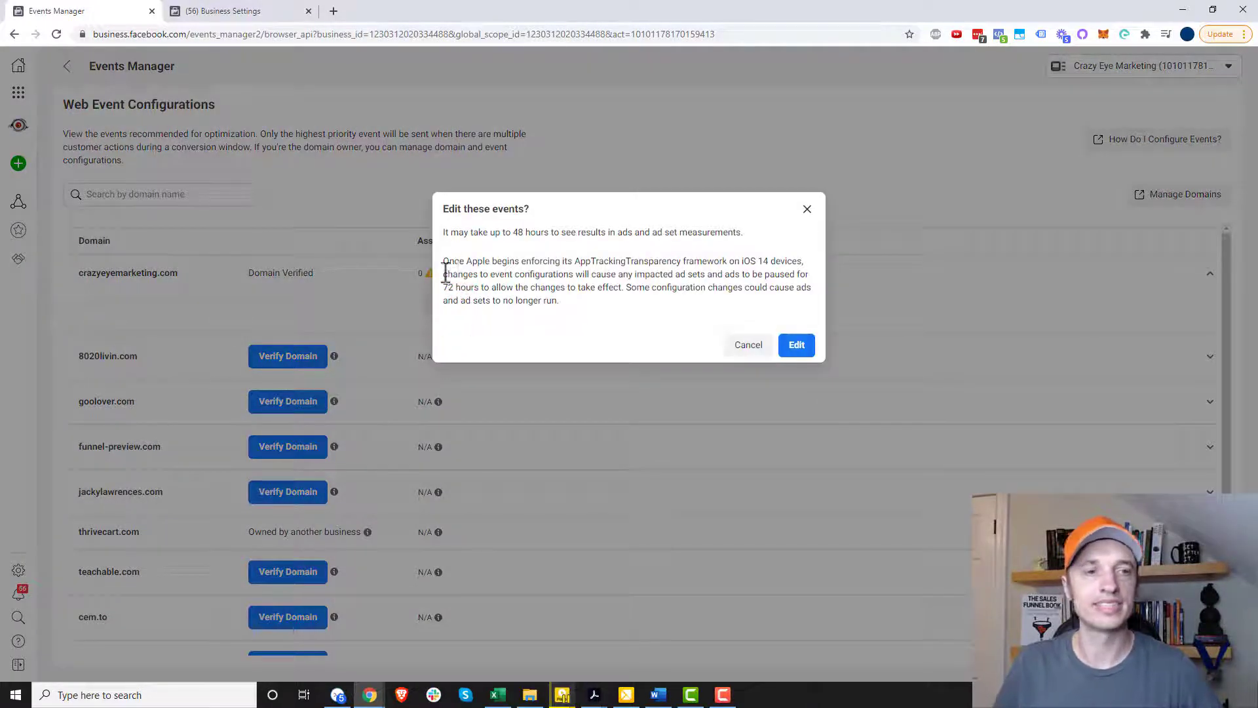
drag(451, 233, 663, 233)
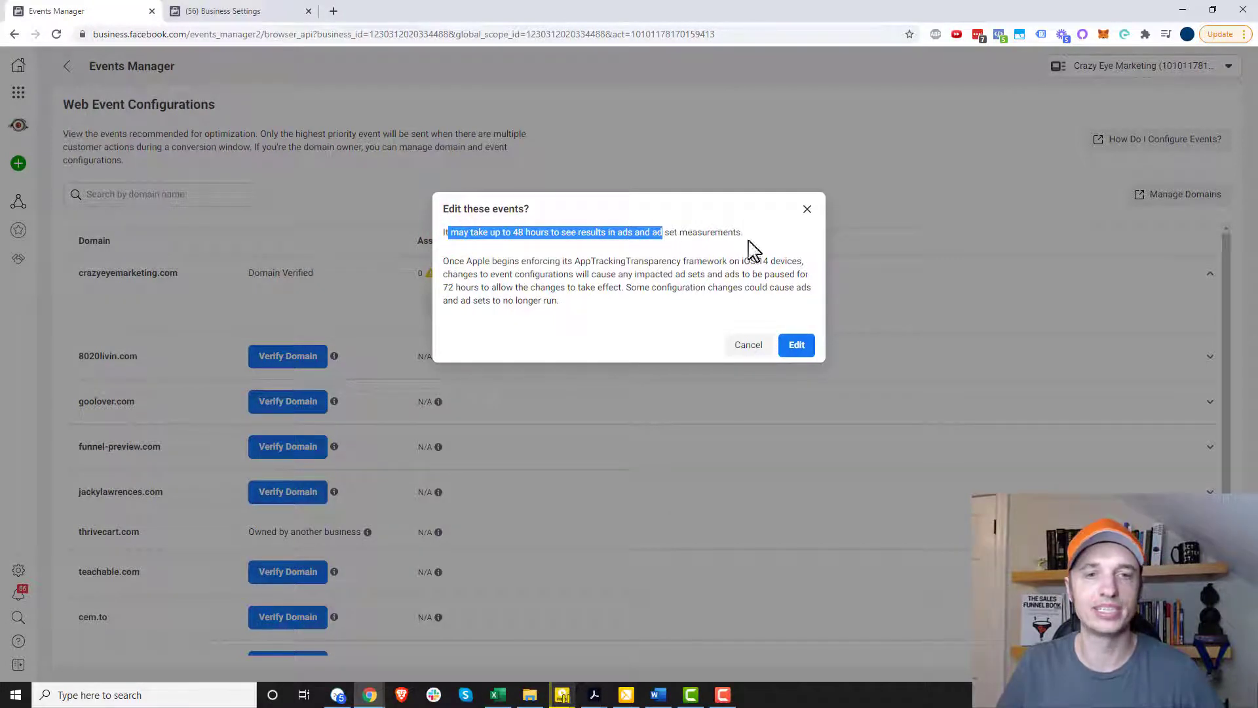
click(798, 346)
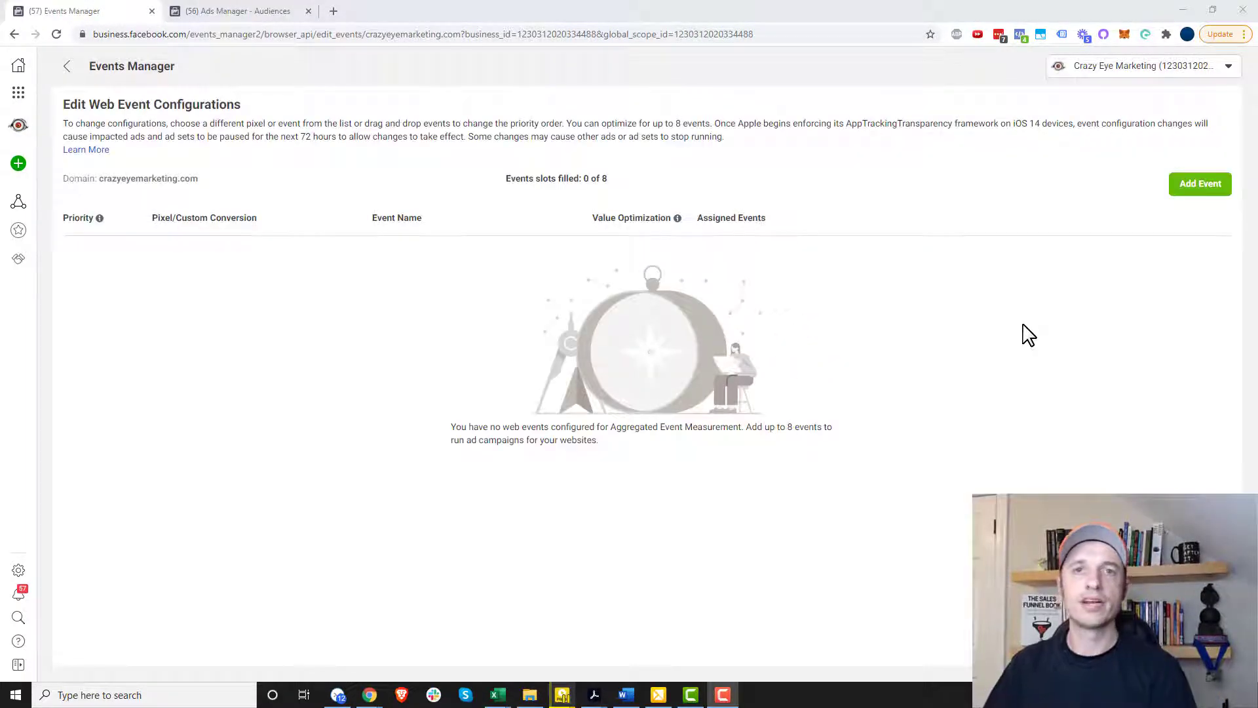
Add a first event for crazyeyemarketing.com using the first listed pixel and the Purchase event.
click(1191, 192)
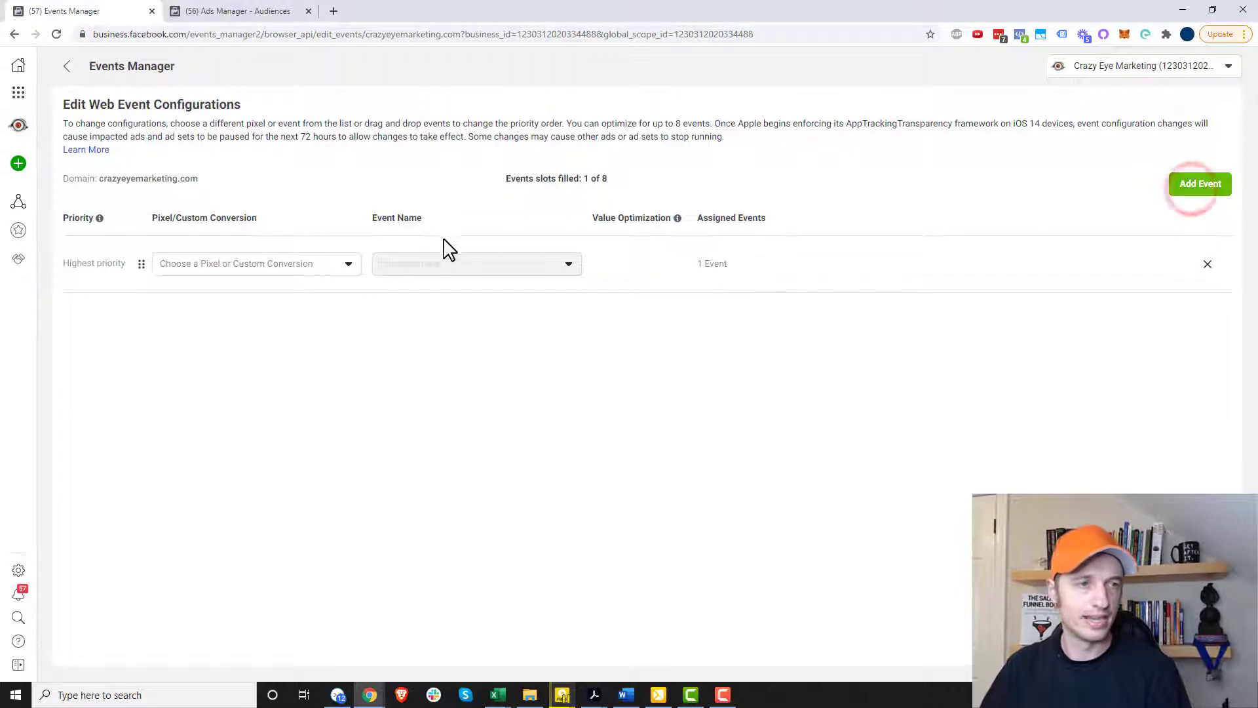
click(343, 267)
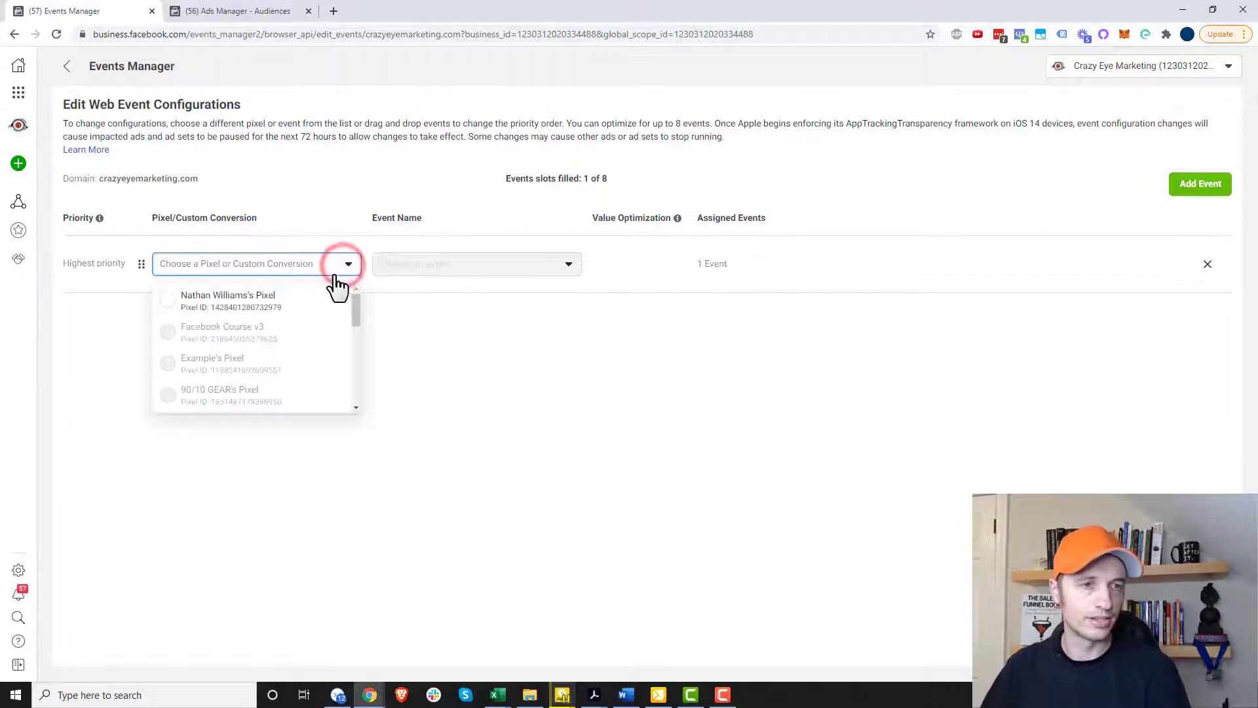
click(228, 301)
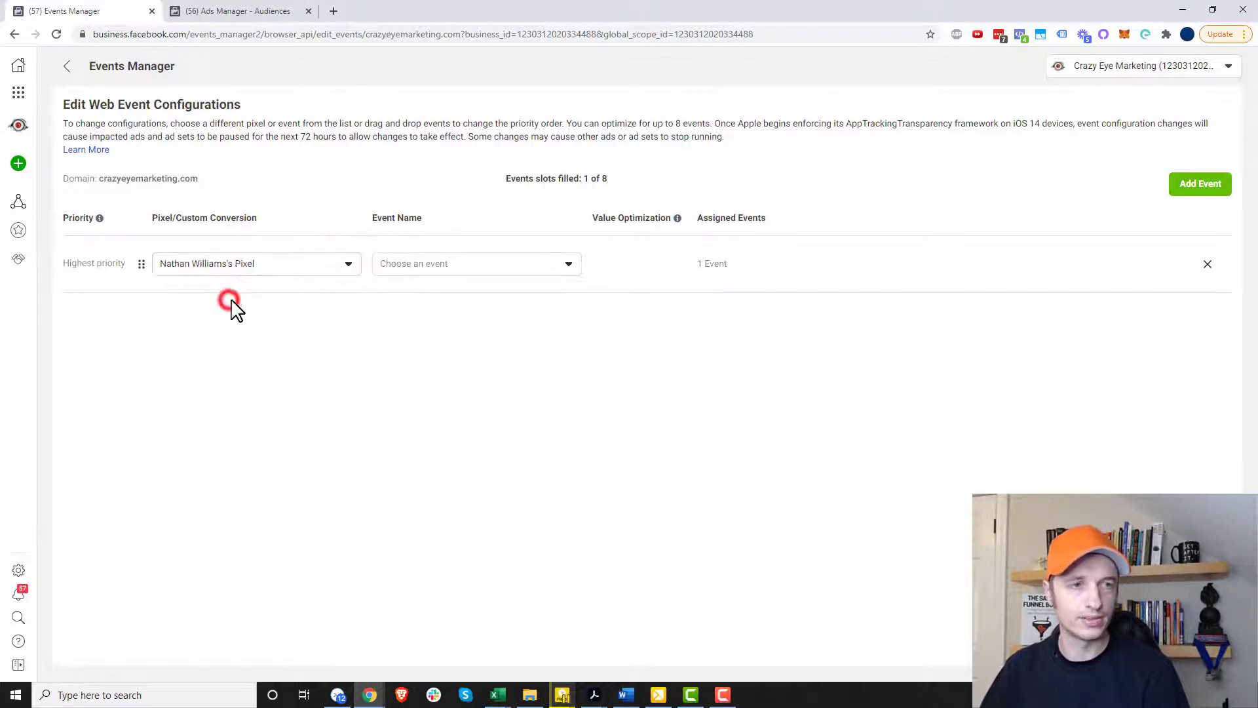
click(477, 265)
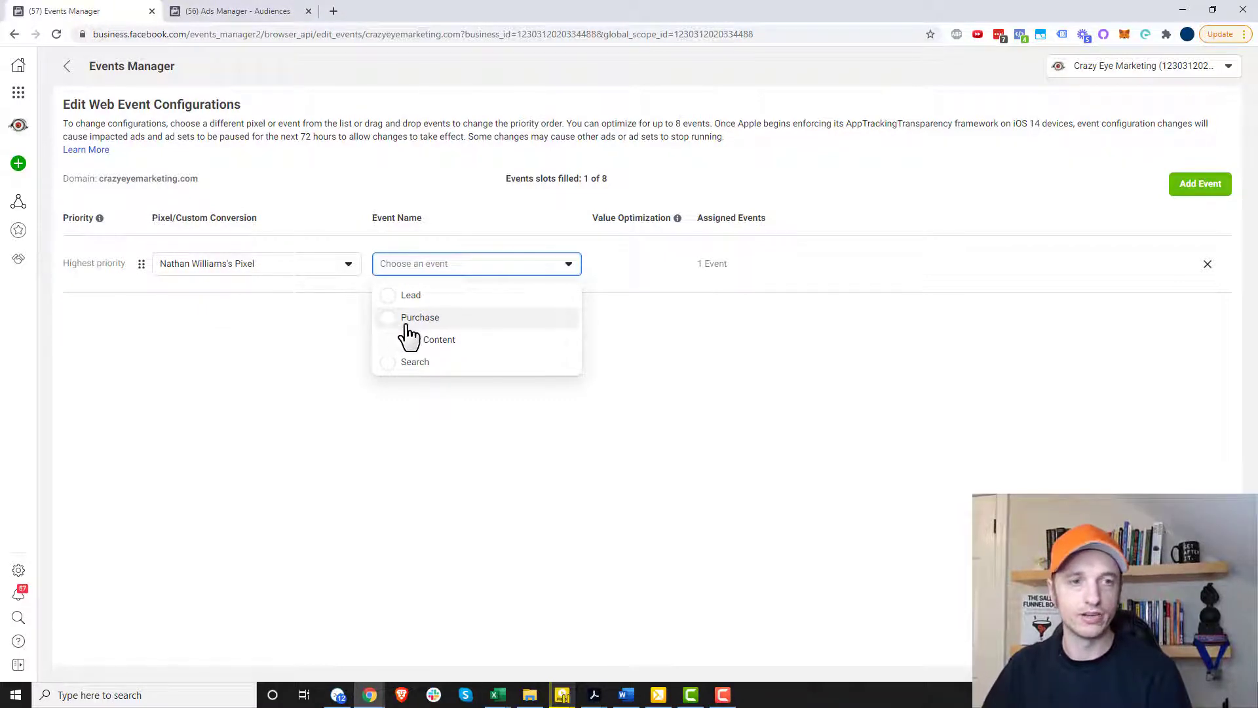
click(389, 320)
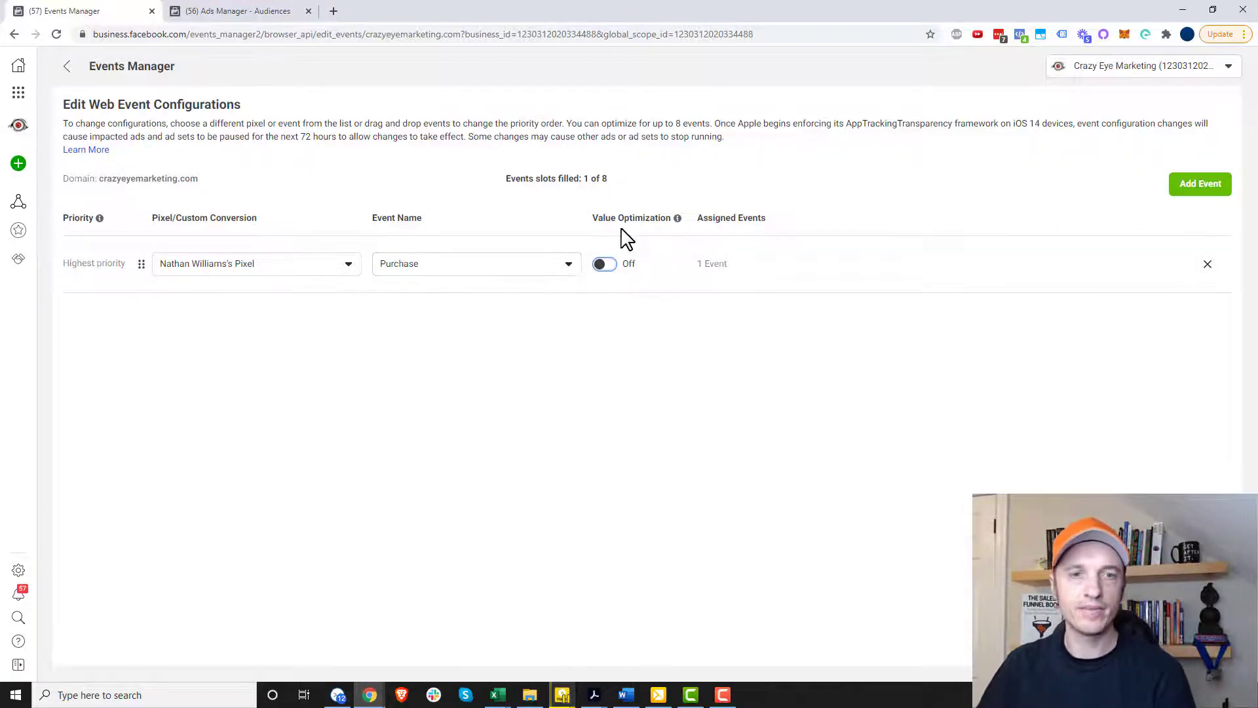
Look up what Value Optimization does in its help article, and return to the event configuration.
mouse_move(678, 220)
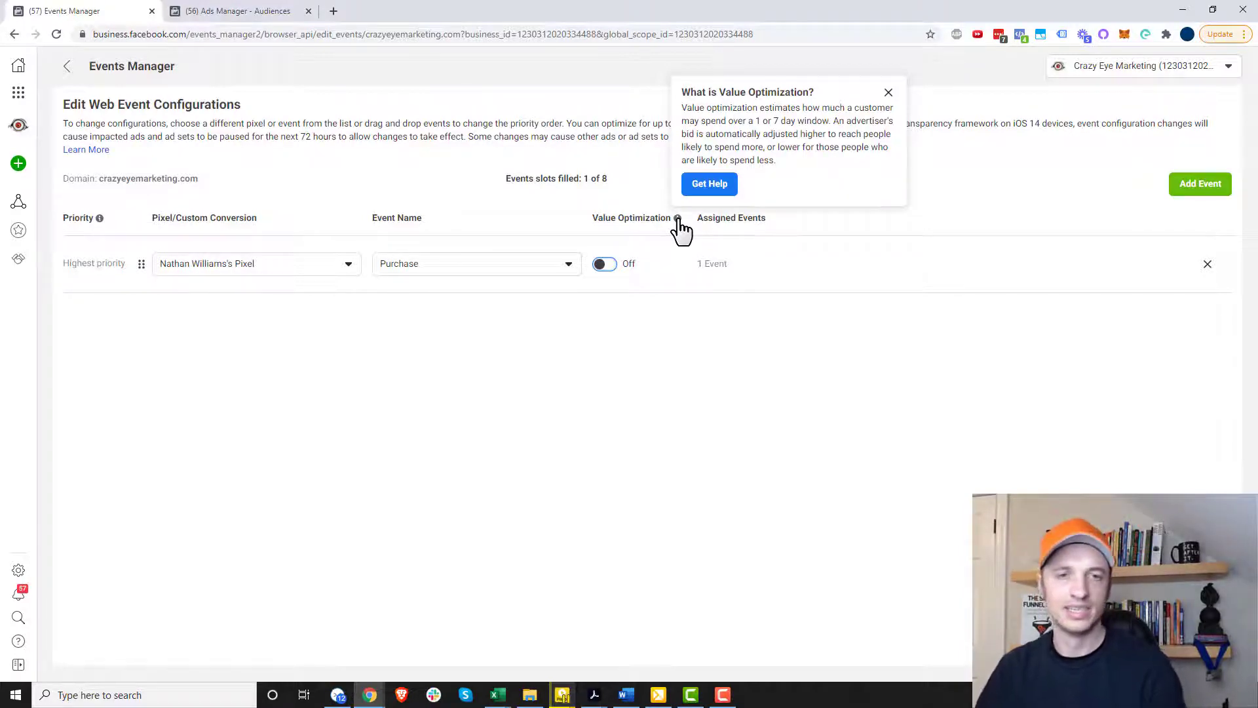
click(703, 192)
click(240, 12)
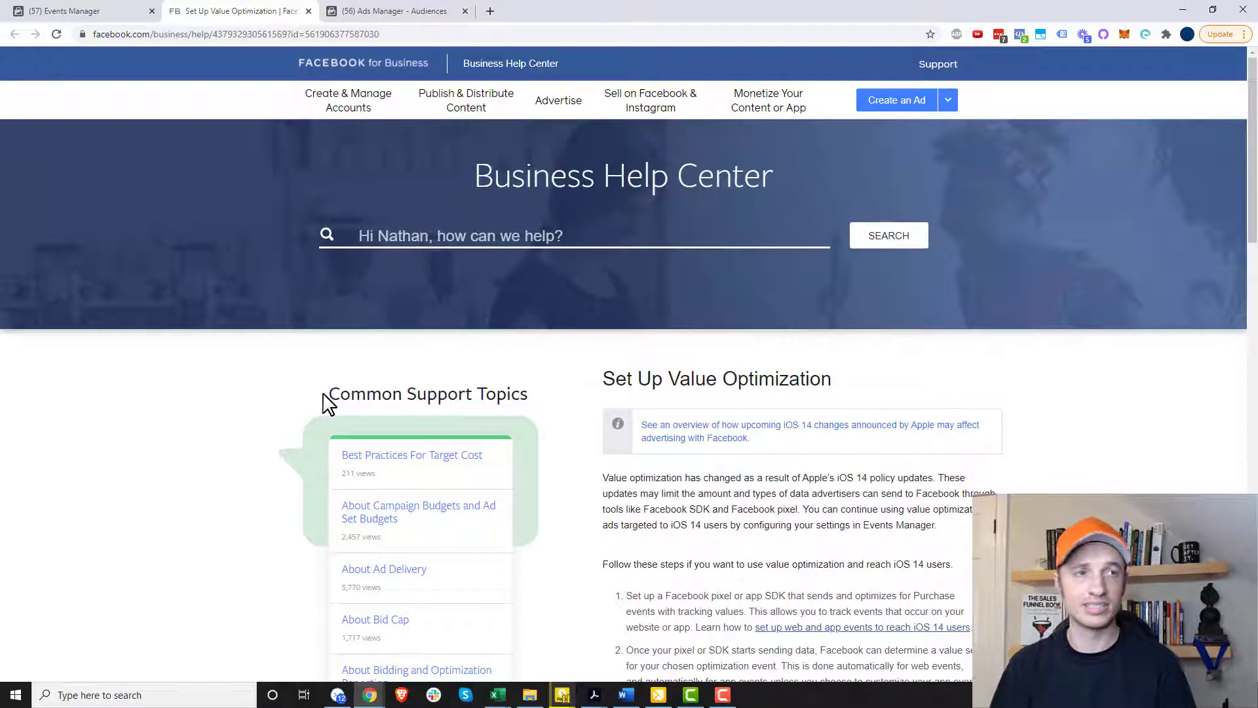
click(122, 12)
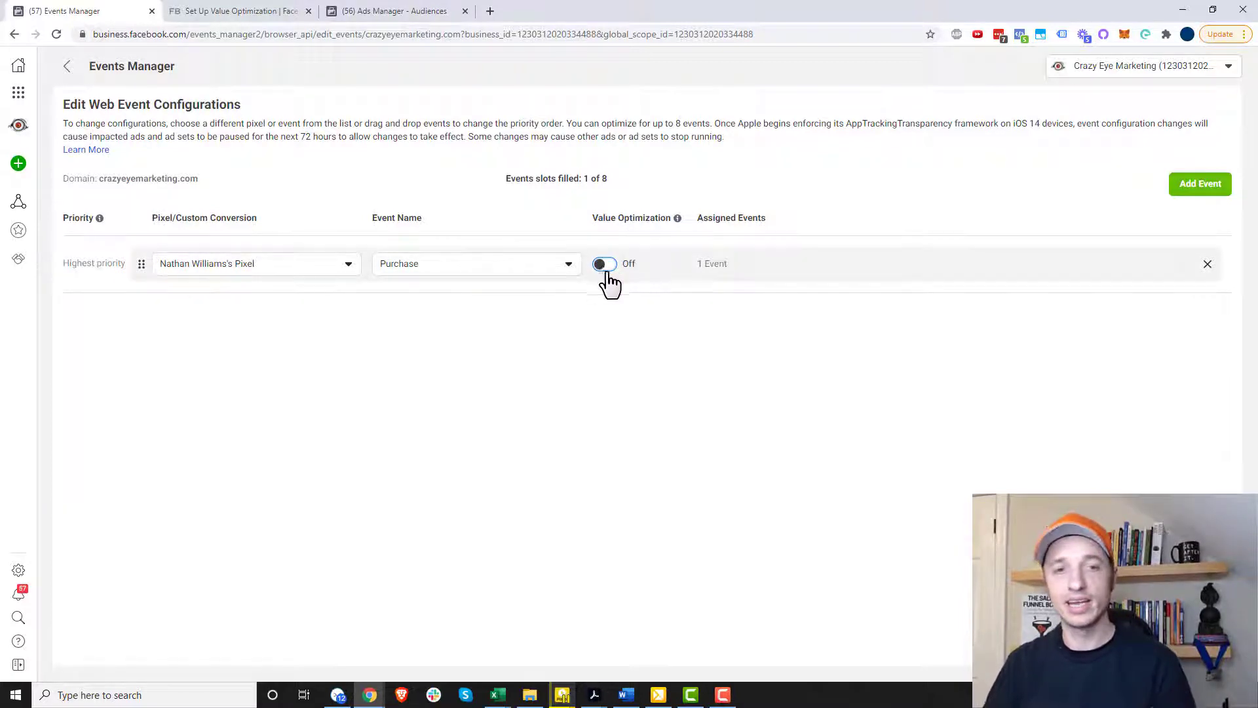
Add a second event below Purchase with the same pixel and the Lead event.
click(1183, 190)
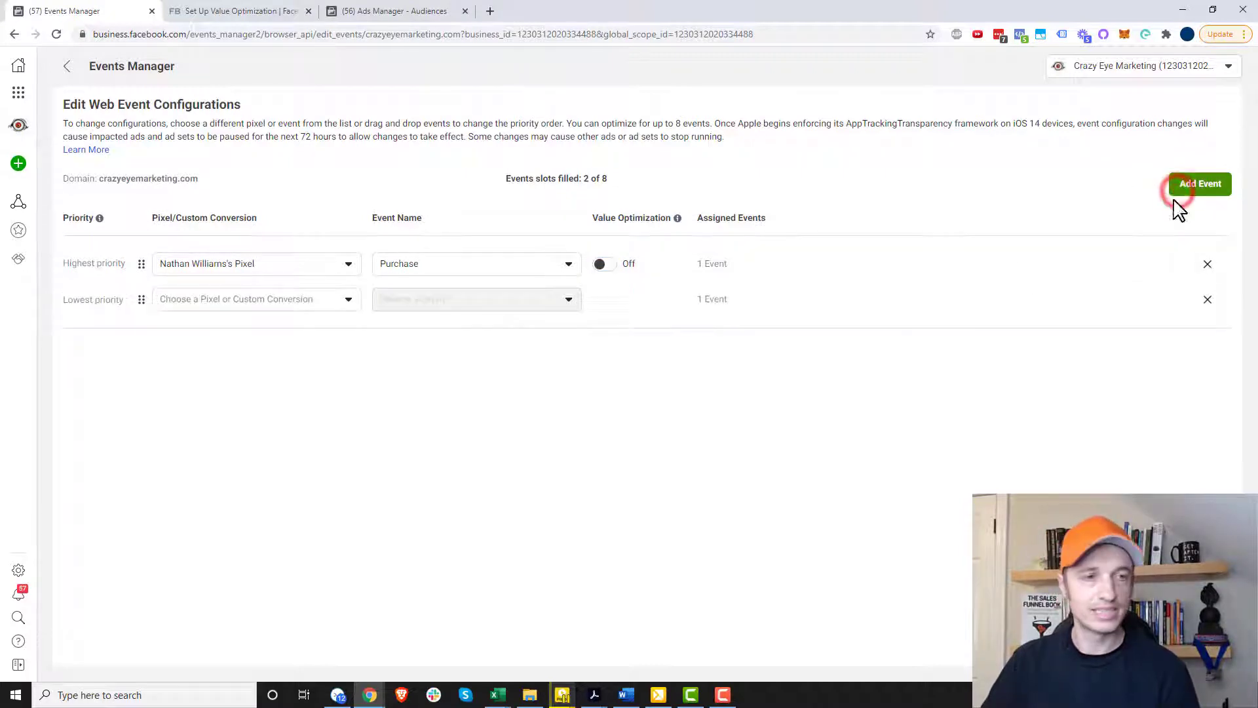
click(223, 299)
click(243, 334)
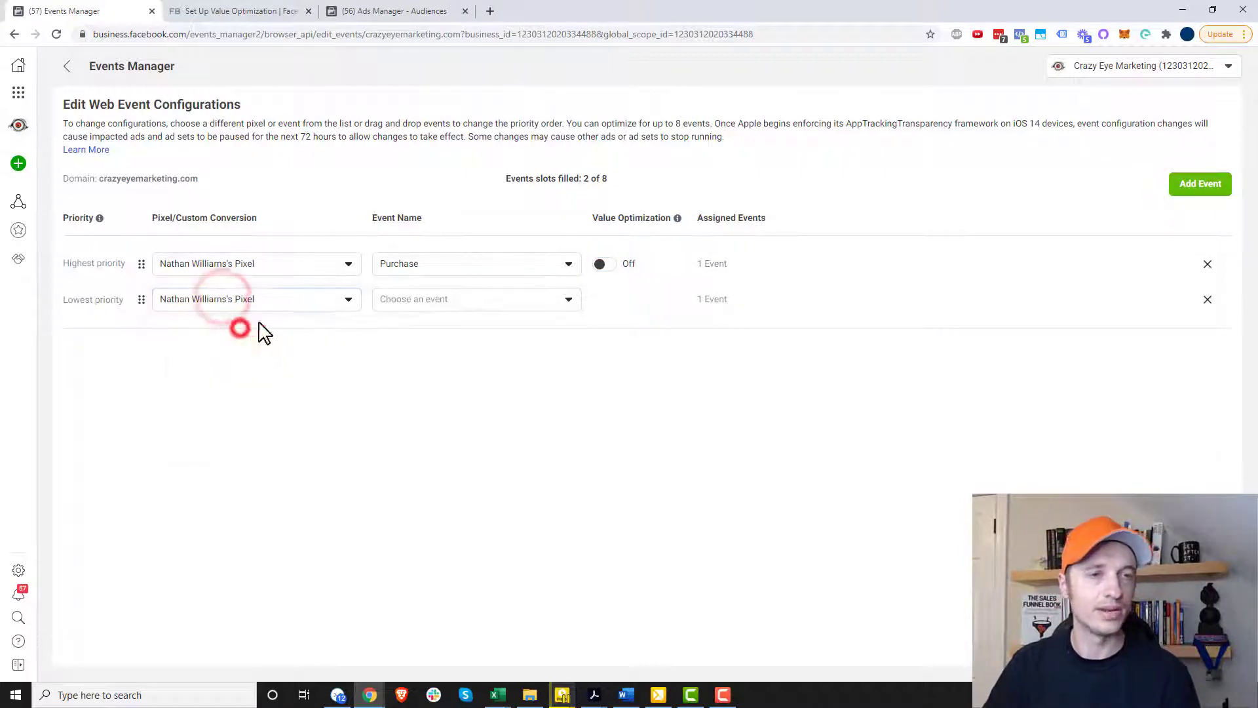
click(488, 311)
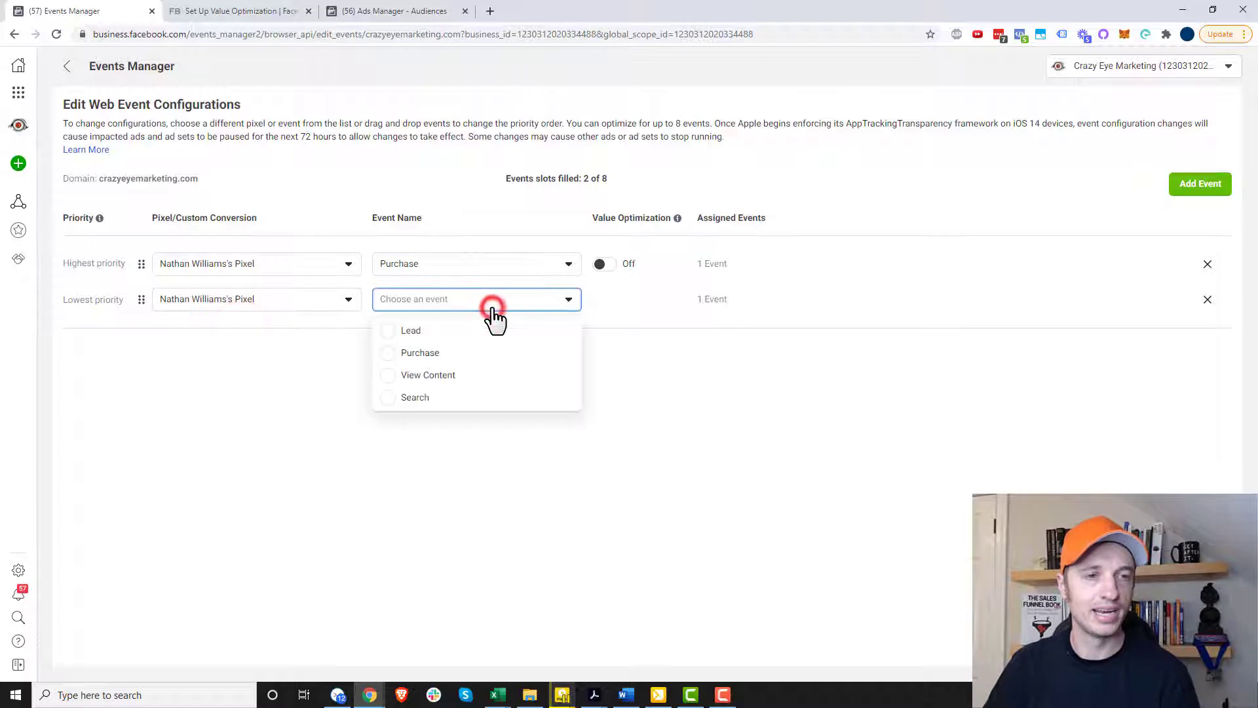
click(449, 335)
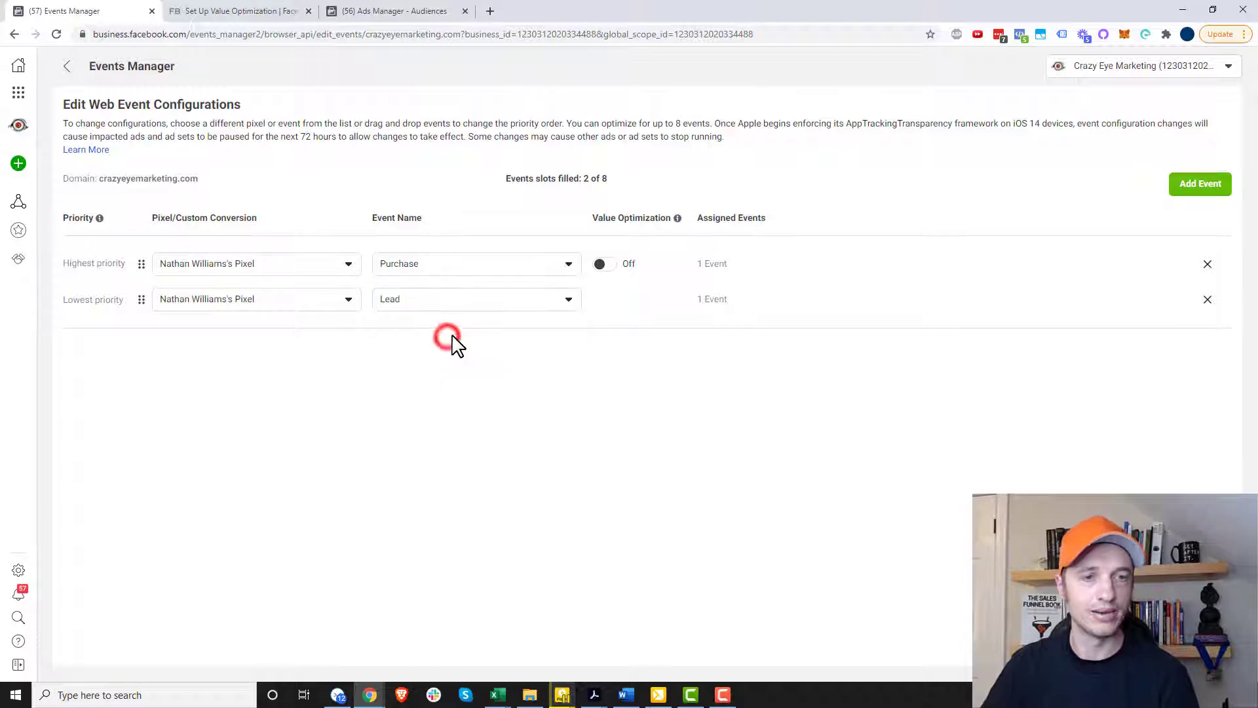
Add a third, lowest-priority event with the same pixel and the View Content event.
click(1188, 190)
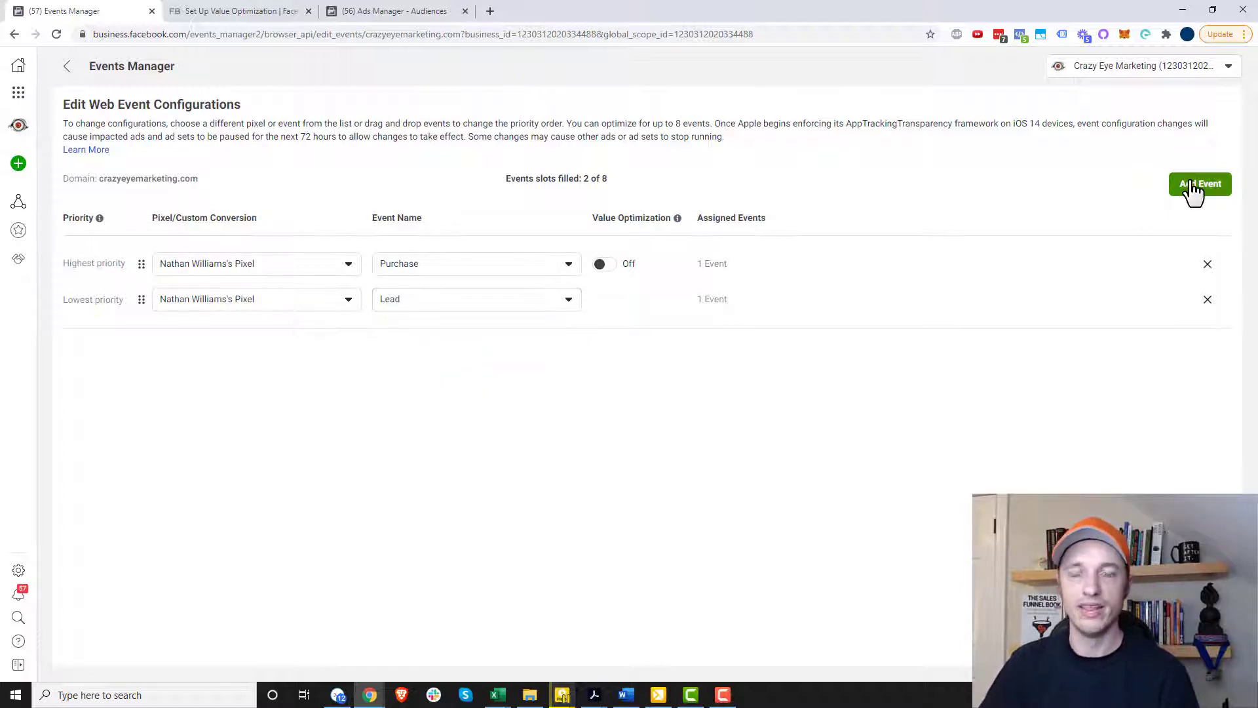
click(269, 345)
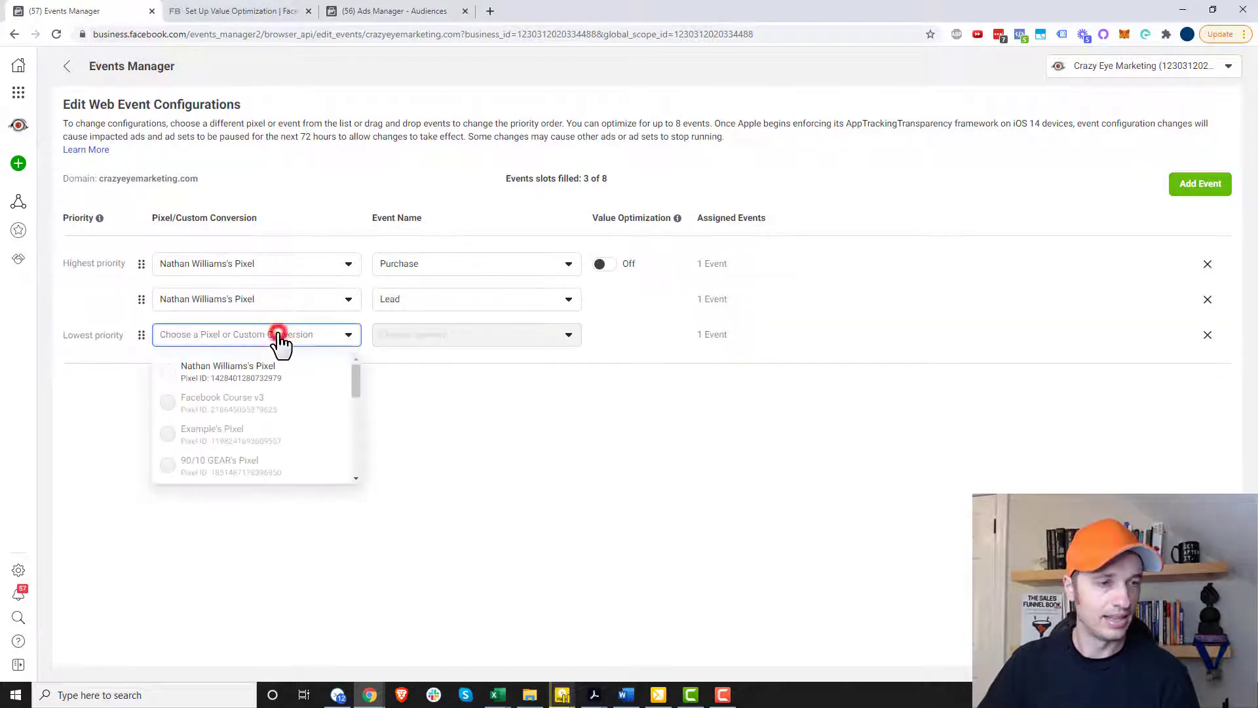
click(264, 365)
click(520, 341)
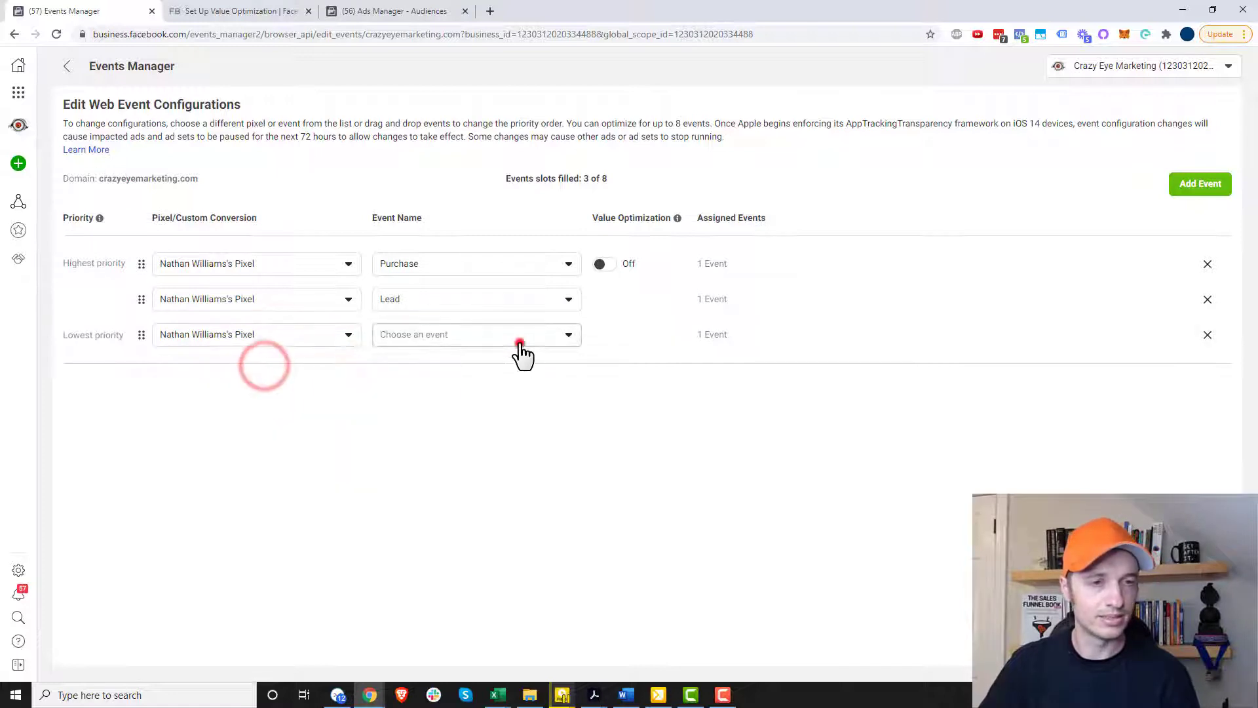
click(460, 411)
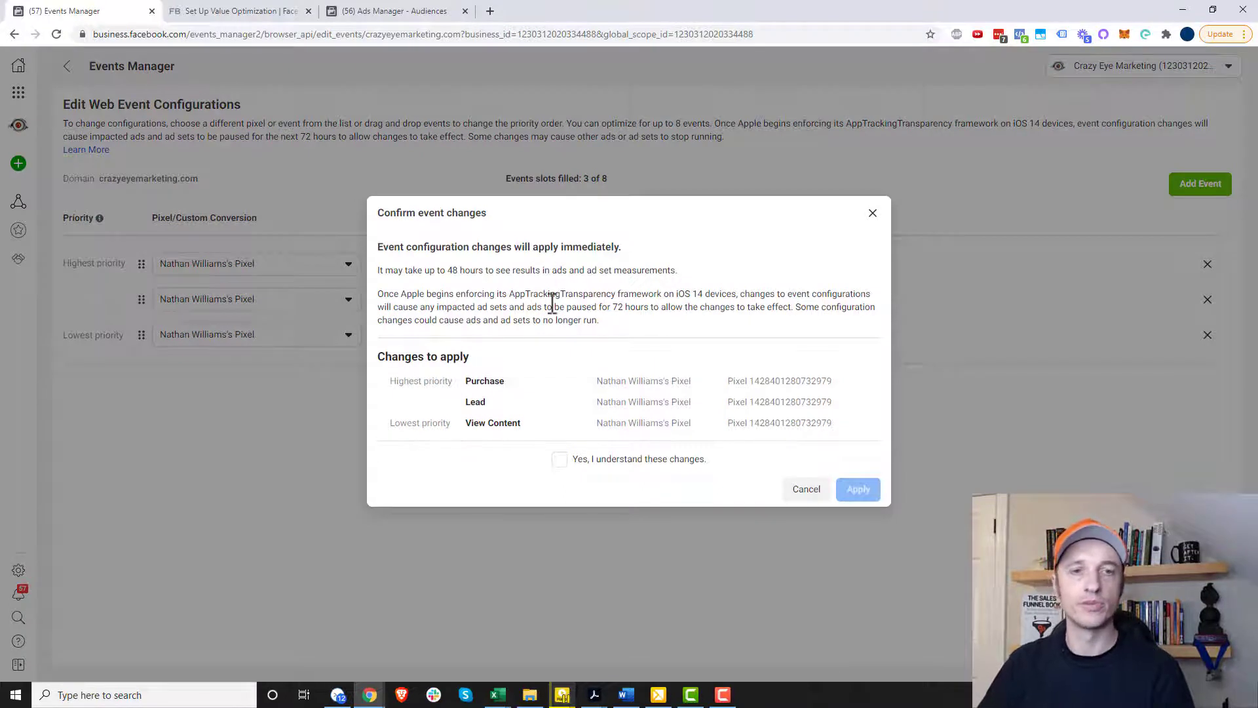
Acknowledge the event changes, apply them to crazyeyemarketing.com, and close the confirmation.
click(560, 459)
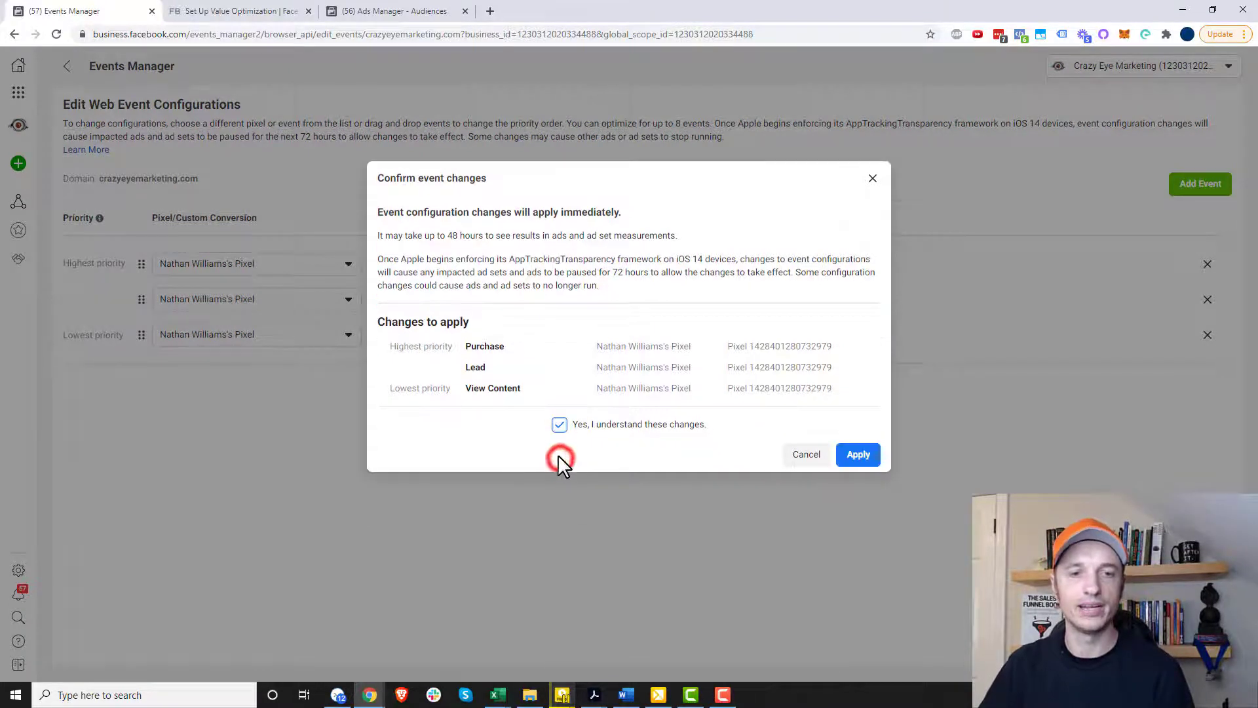
click(858, 454)
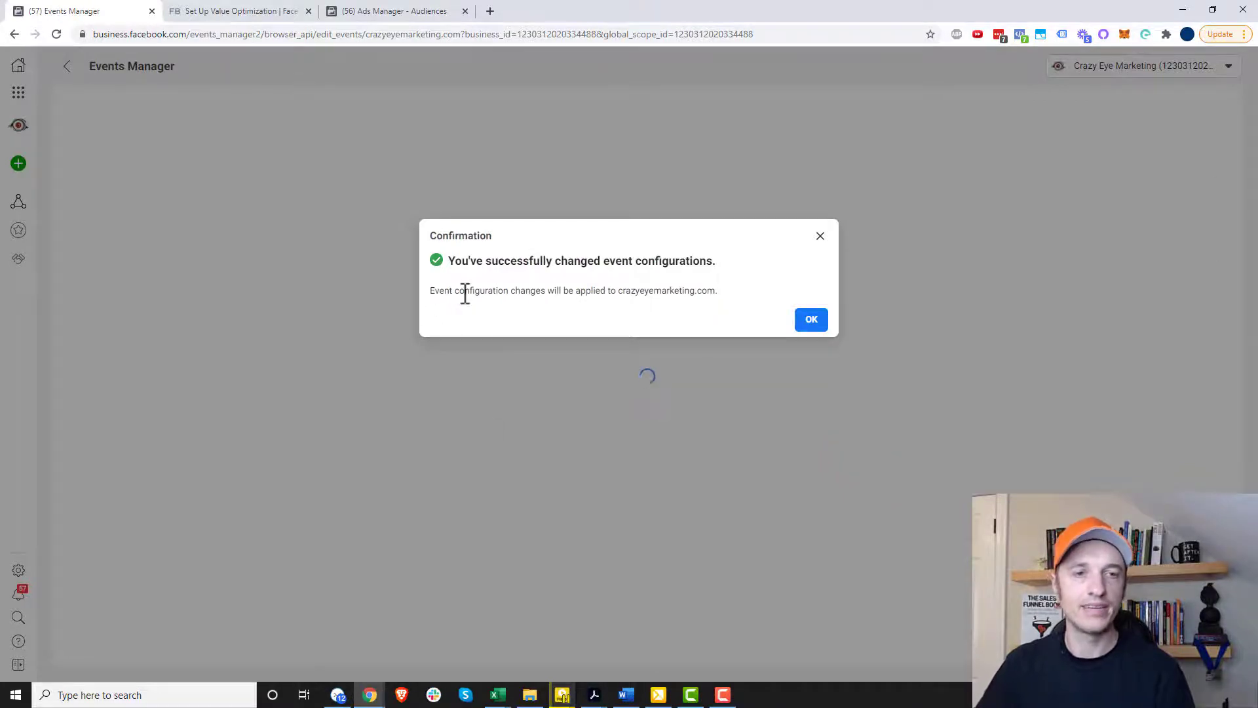
click(811, 321)
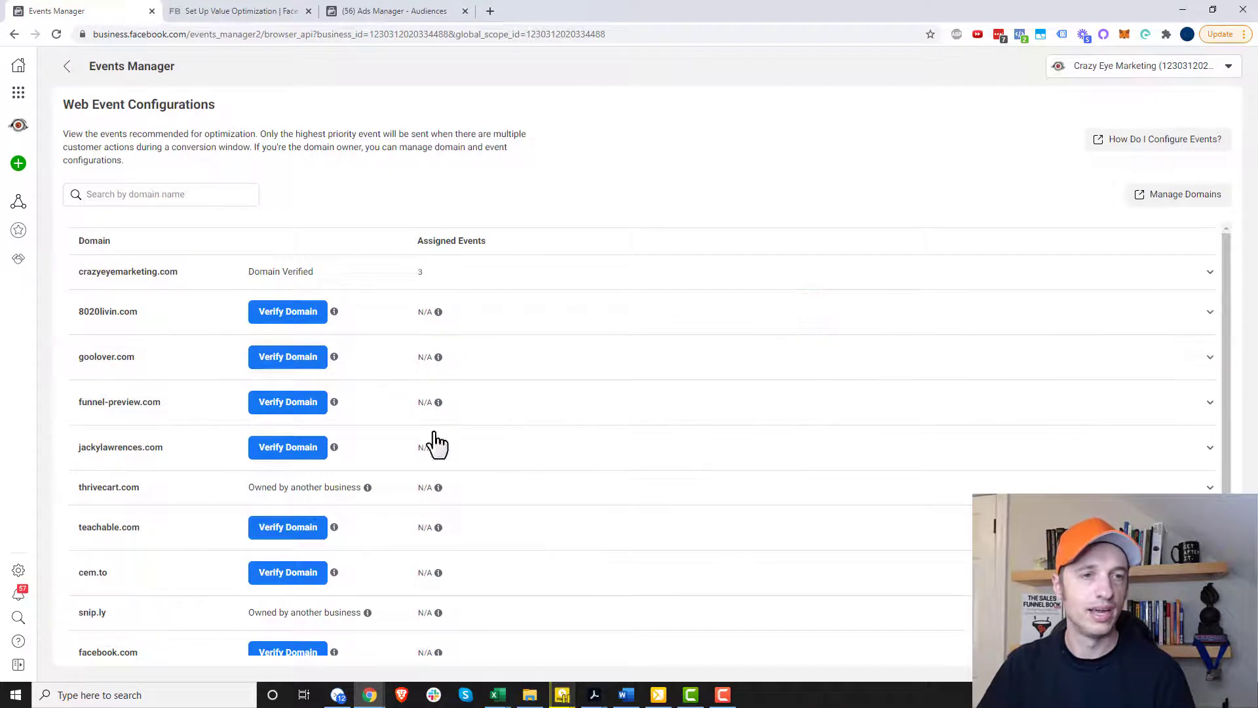